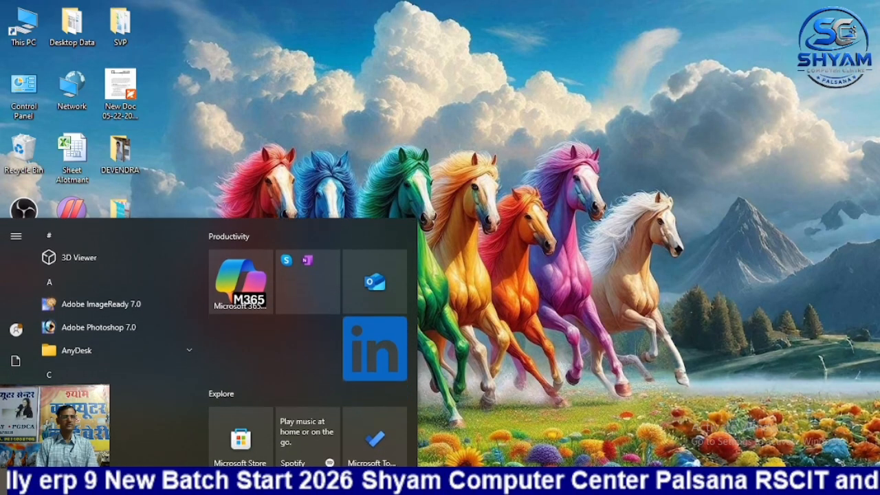
# Step: Launch Microsoft Word 2010 from the Microsoft Office program folder and dismiss the Activation Wizard
pyautogui.scroll(-2, 106, 314)
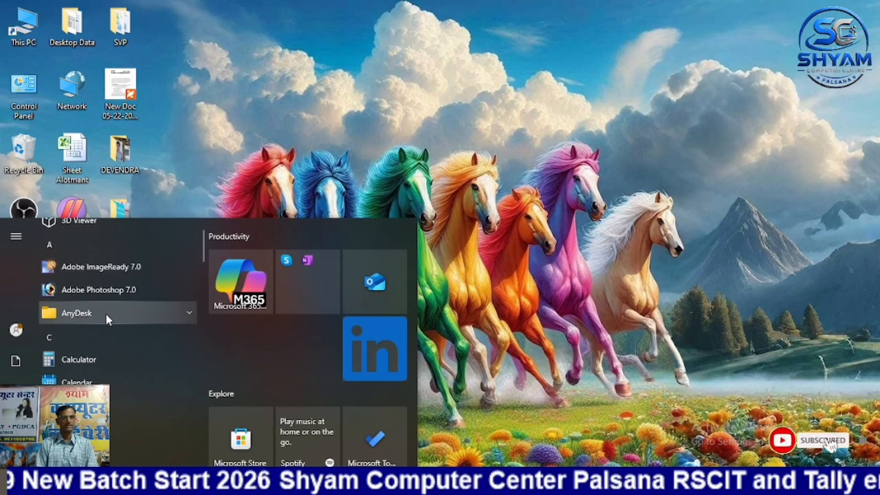
pyautogui.scroll(-5, 106, 314)
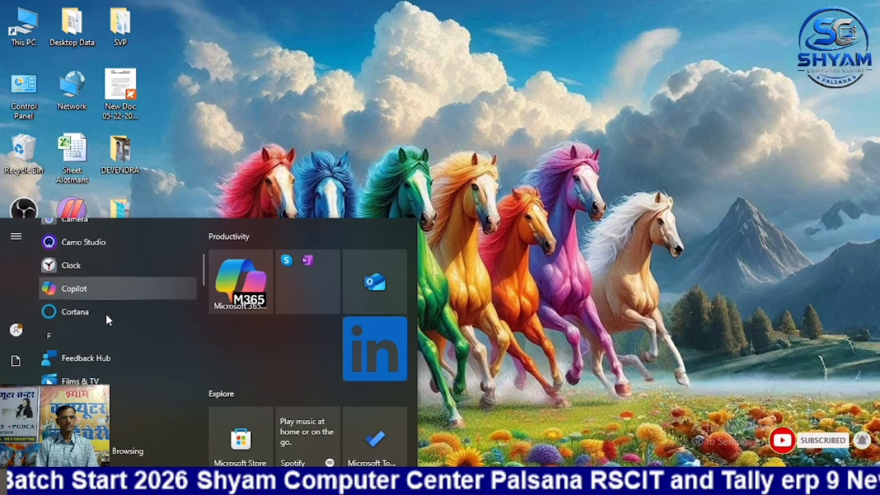
pyautogui.scroll(-5, 106, 314)
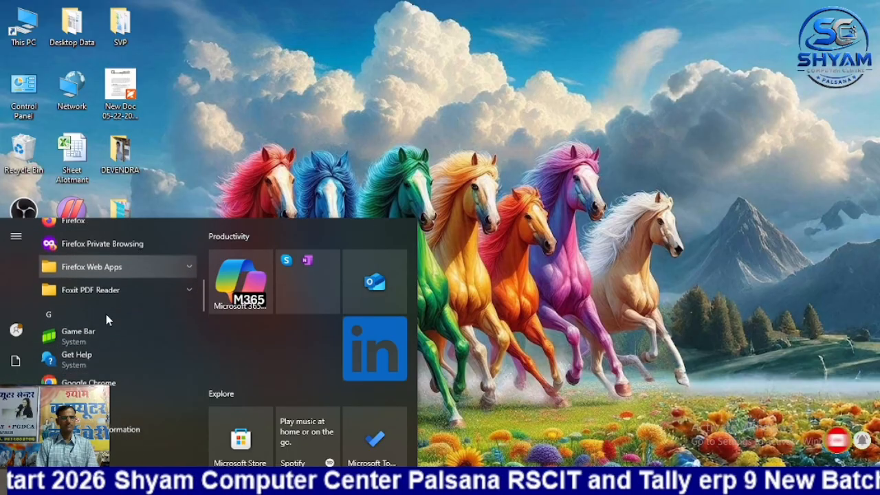
pyautogui.scroll(-5, 106, 314)
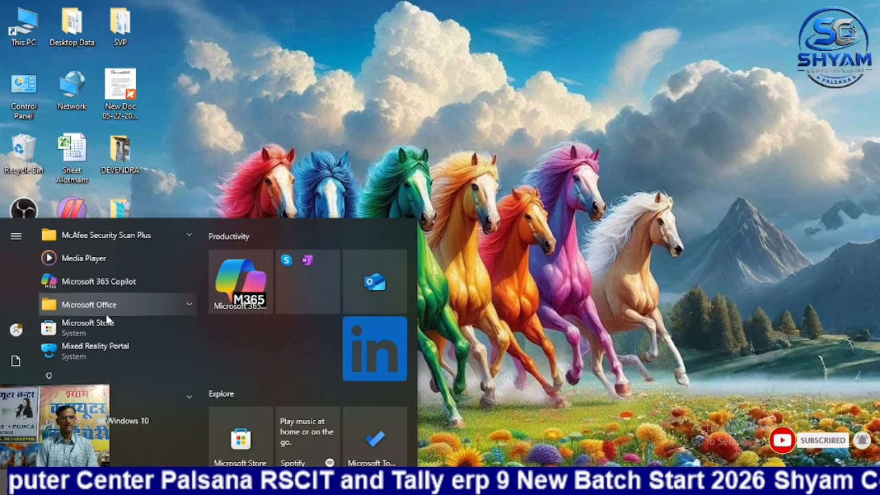
pyautogui.click(122, 304)
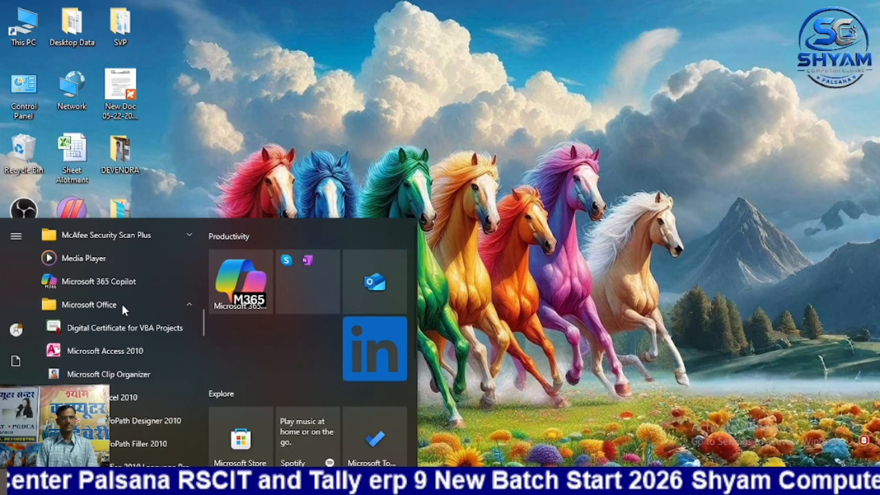
pyautogui.scroll(-5, 122, 304)
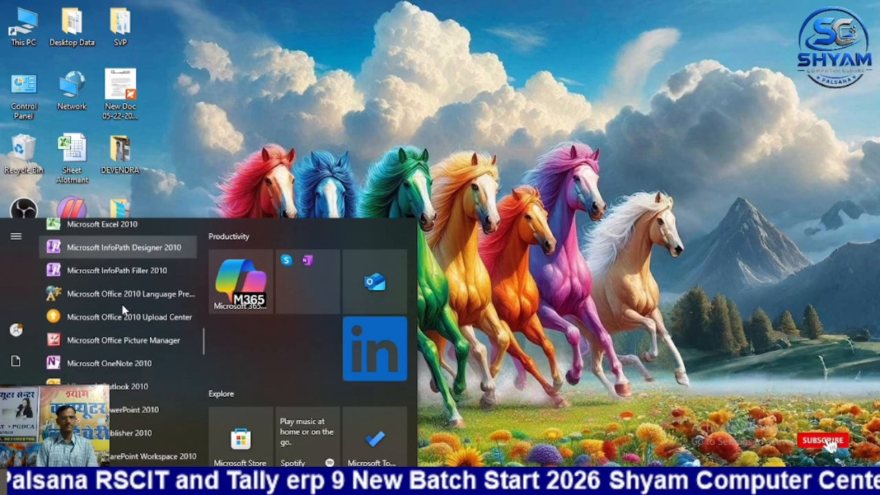
pyautogui.scroll(-4, 122, 304)
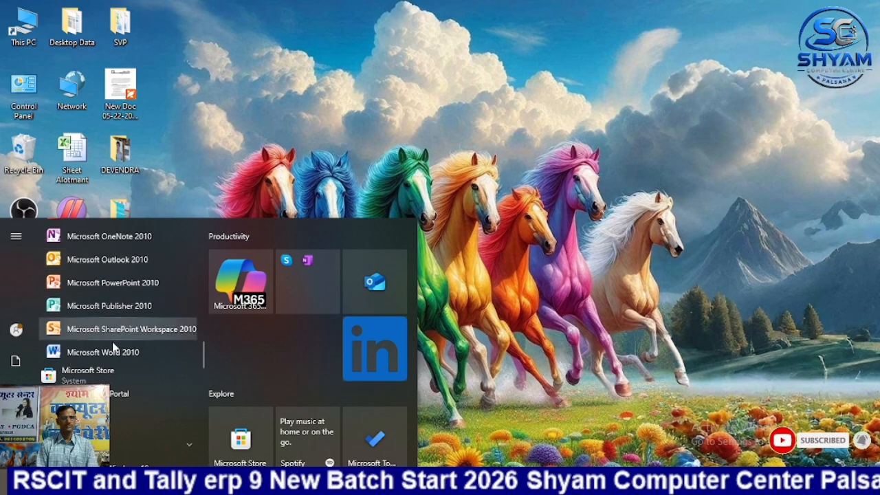
pyautogui.click(124, 355)
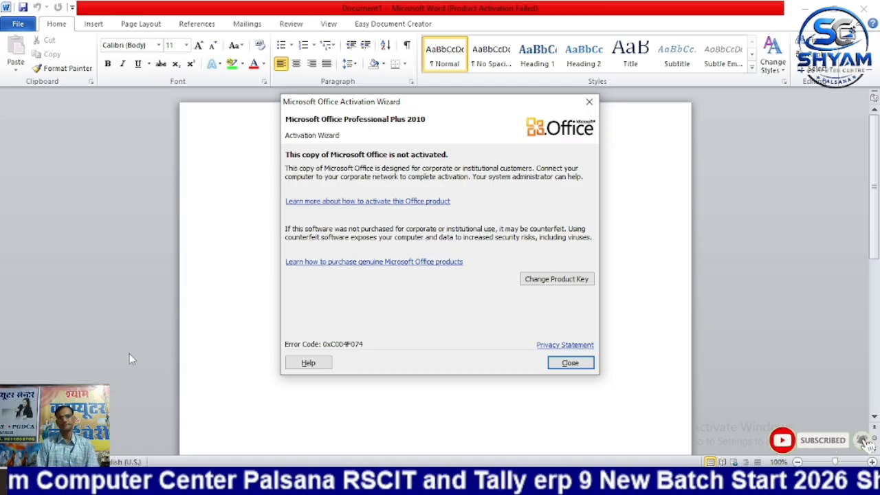
pyautogui.click(589, 103)
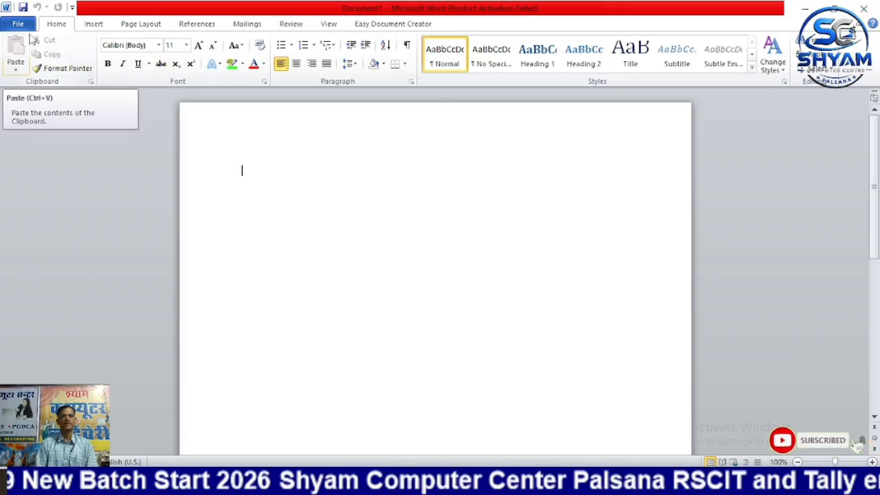
pyautogui.click(88, 26)
pyautogui.click(139, 24)
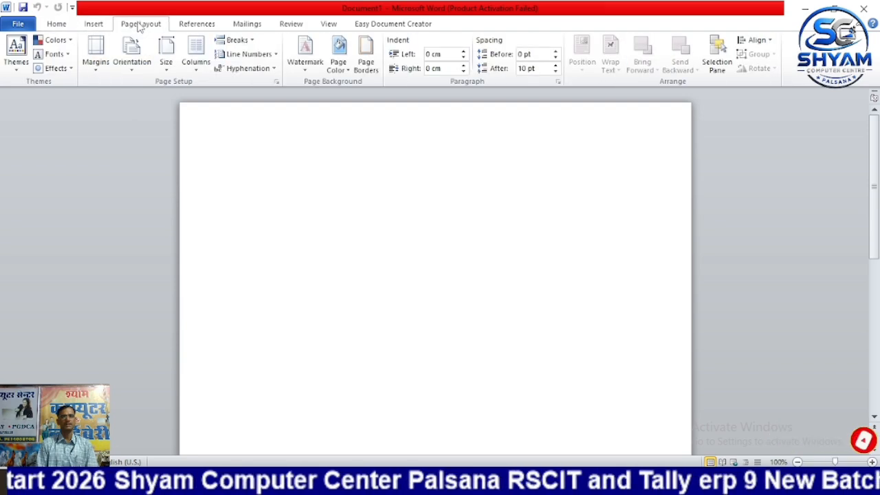
pyautogui.click(208, 28)
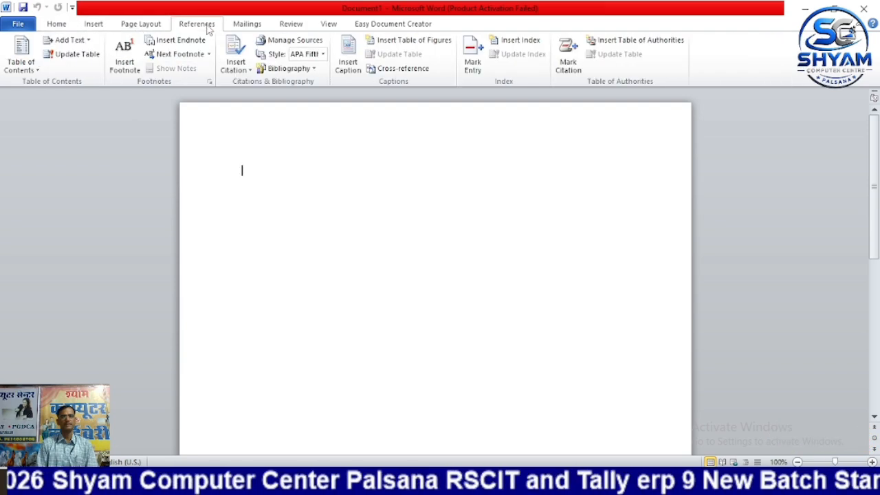
pyautogui.click(263, 28)
pyautogui.click(291, 25)
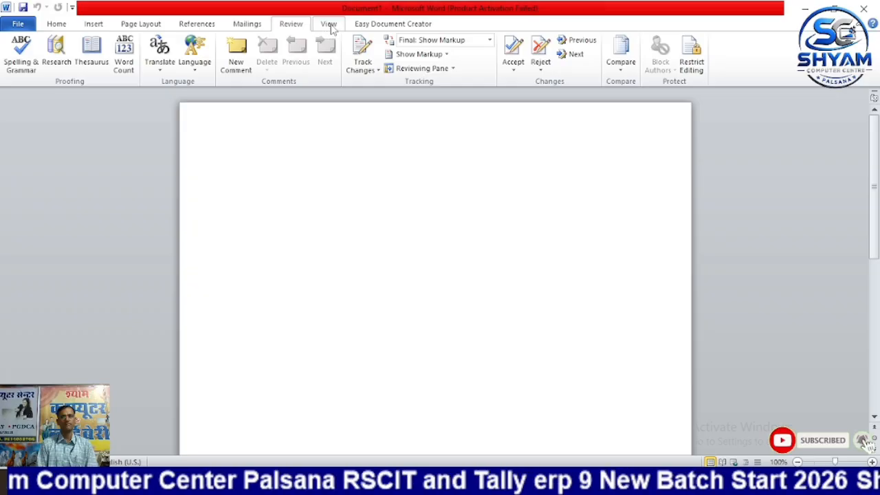
pyautogui.click(330, 24)
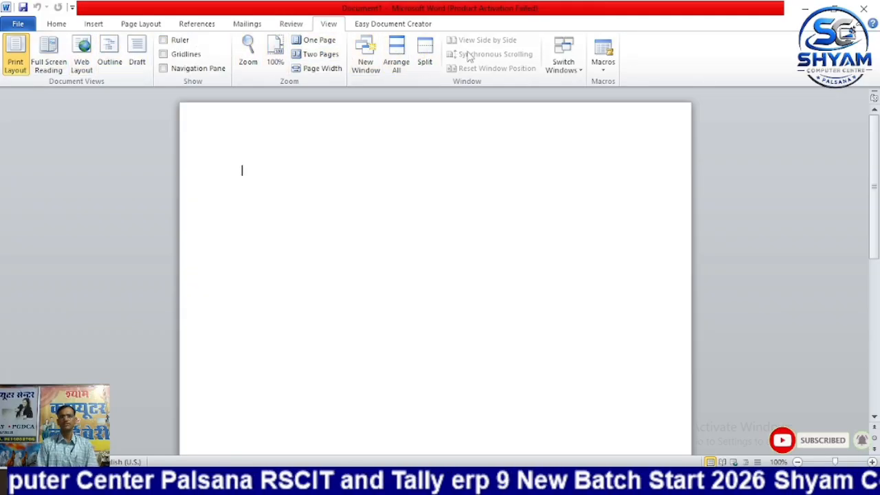
pyautogui.click(55, 25)
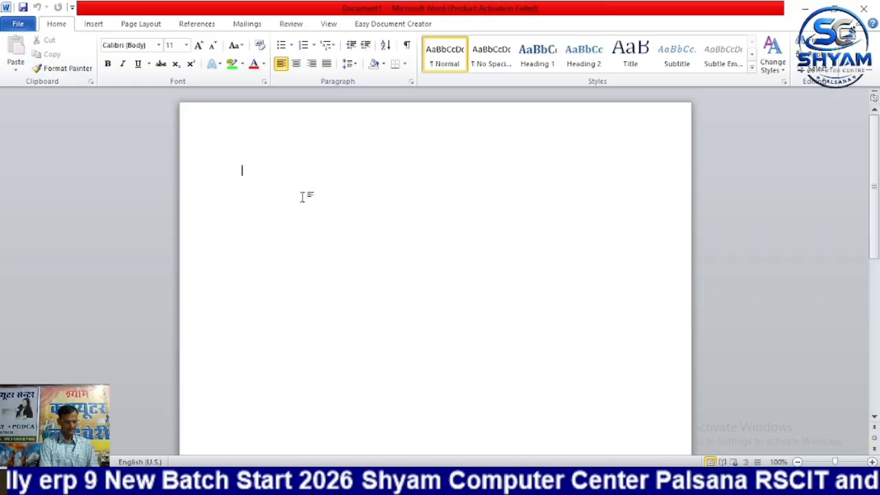
# Step: Write "My Name is" followed by a first name on the first line of the document, and copy that line
pyautogui.write('My Na')
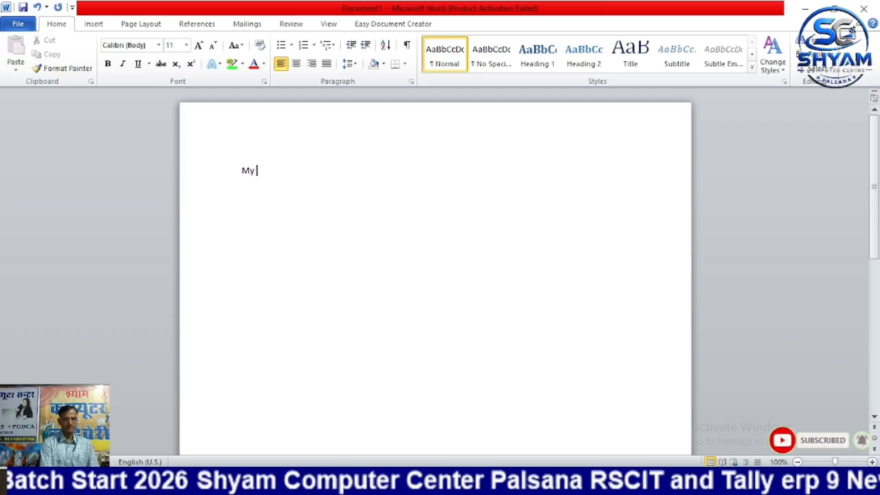
pyautogui.write('me is Ram')
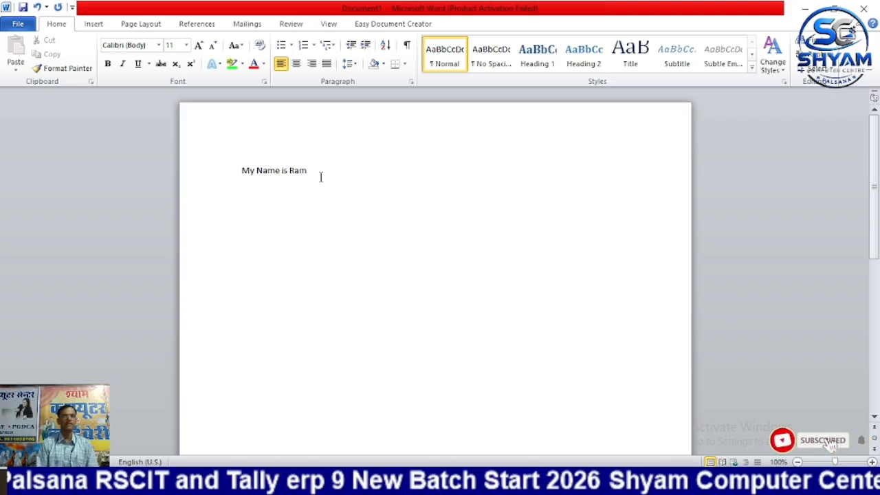
pyautogui.moveTo(309, 170); pyautogui.dragTo(241, 170)
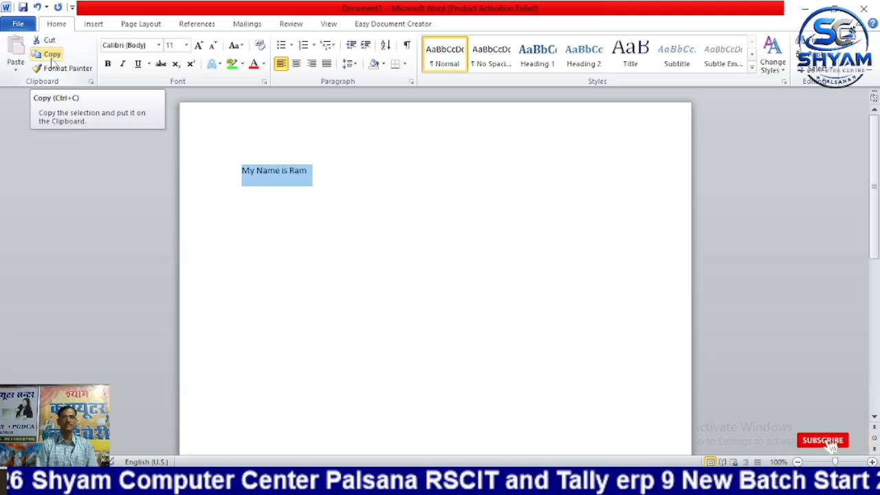
pyautogui.click(52, 55)
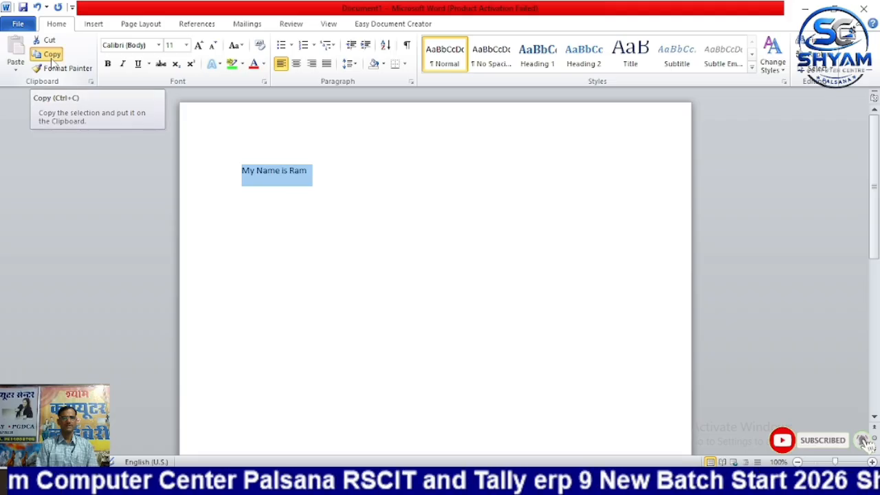
# Step: Paste the copied sentence eight times on new lines below the original
pyautogui.click(323, 173)
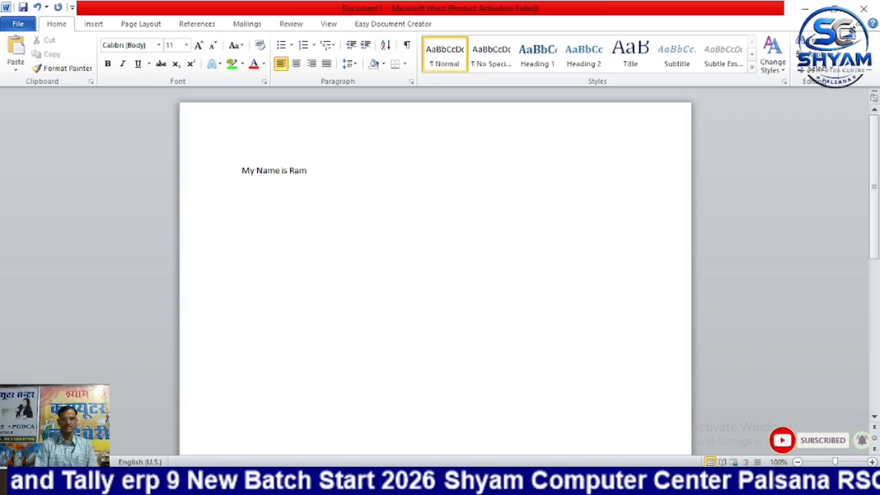
pyautogui.press('Return')
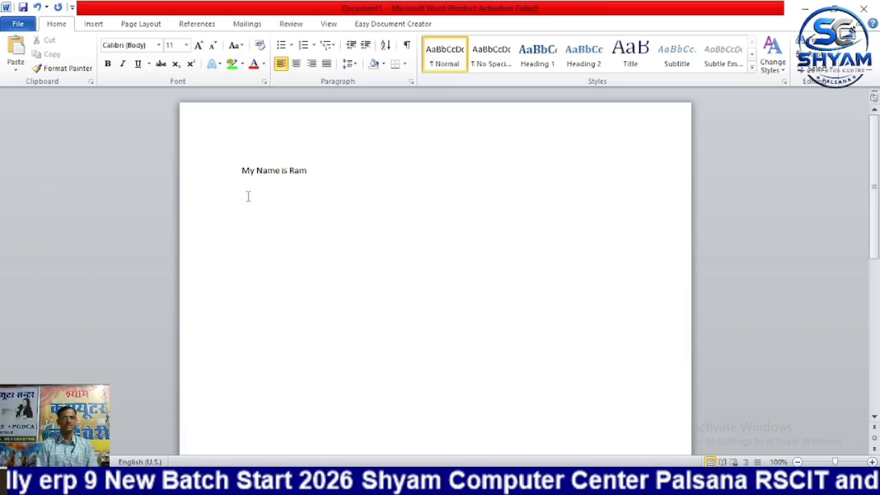
pyautogui.click(19, 47)
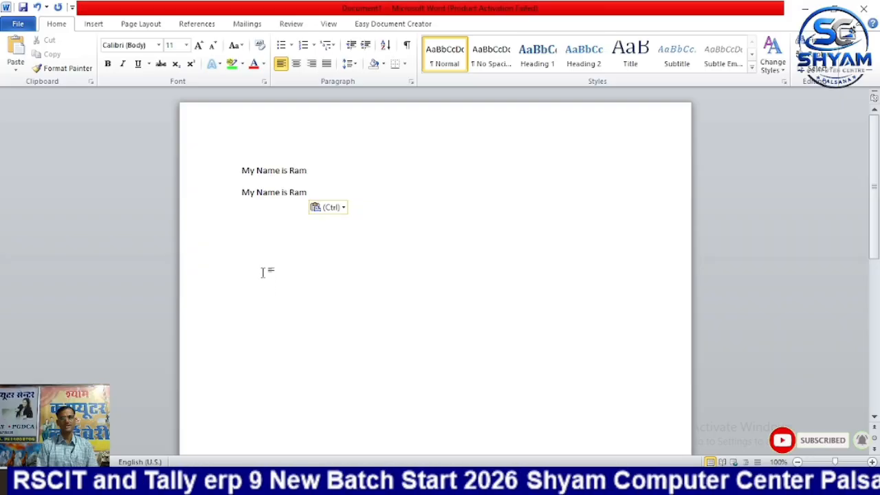
pyautogui.click(15, 49)
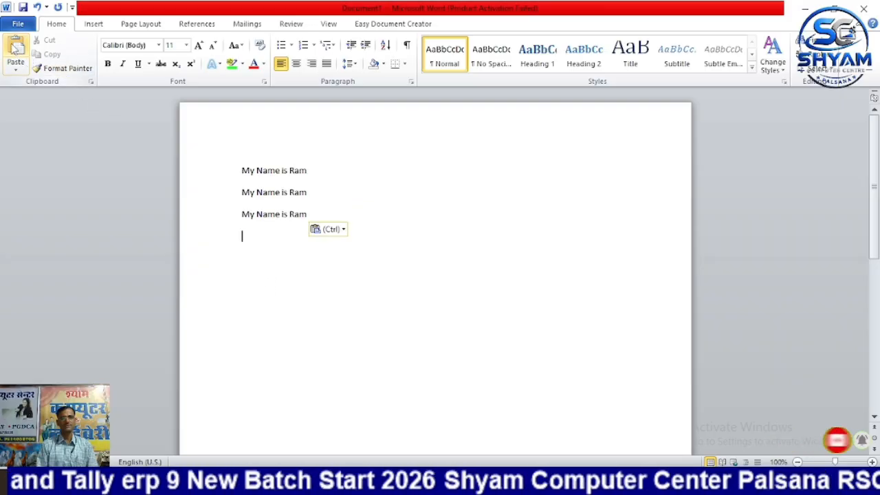
pyautogui.click(15, 49)
pyautogui.click(15, 48)
pyautogui.click(15, 48)
pyautogui.click(15, 48)
pyautogui.click(15, 48)
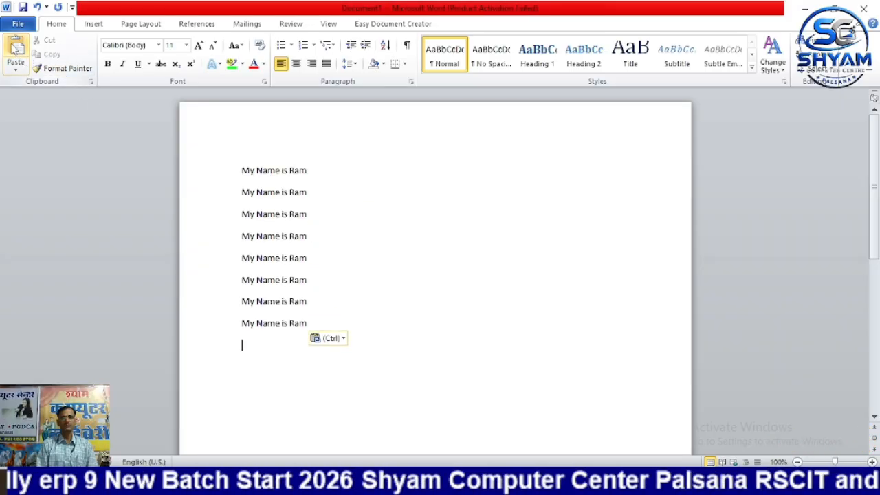
pyautogui.click(15, 48)
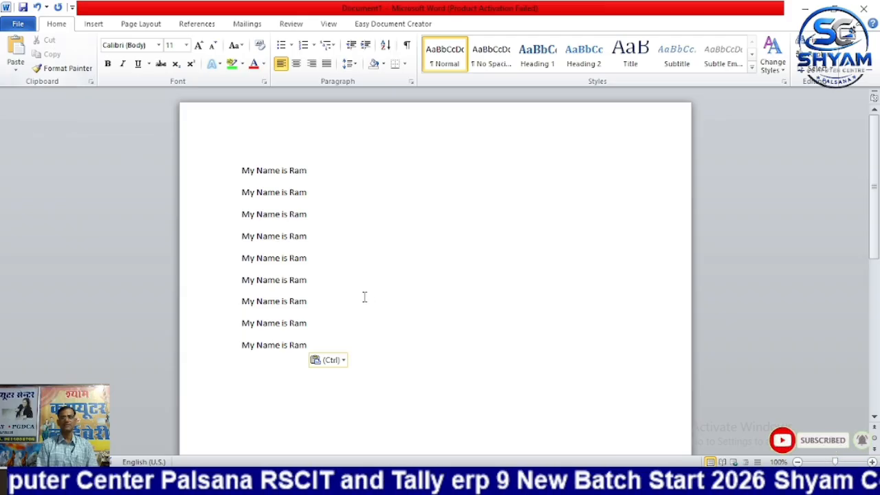
# Step: Cut the last five lines of text and undo the cut
pyautogui.moveTo(307, 345); pyautogui.dragTo(215, 270)
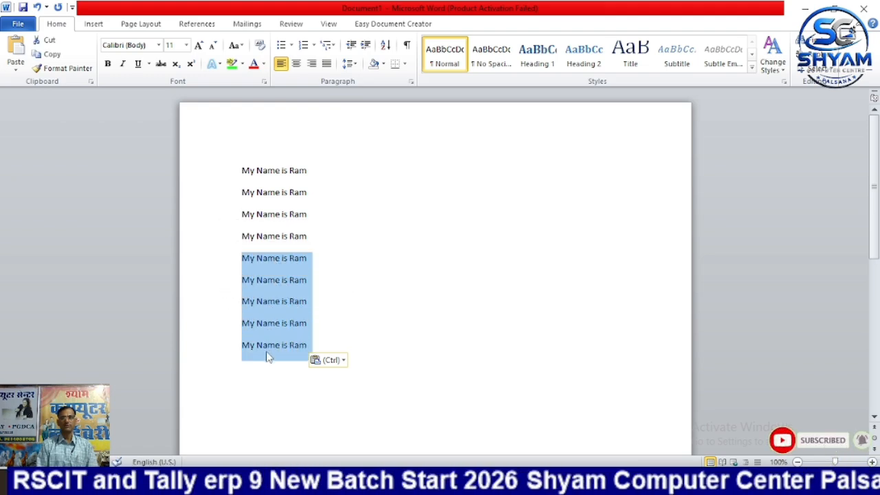
pyautogui.click(52, 43)
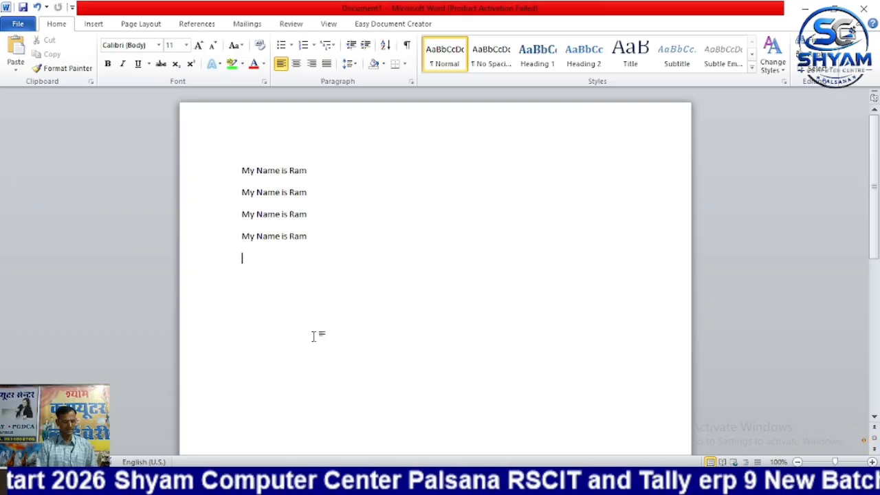
pyautogui.hotkey('ctrl', 'z')
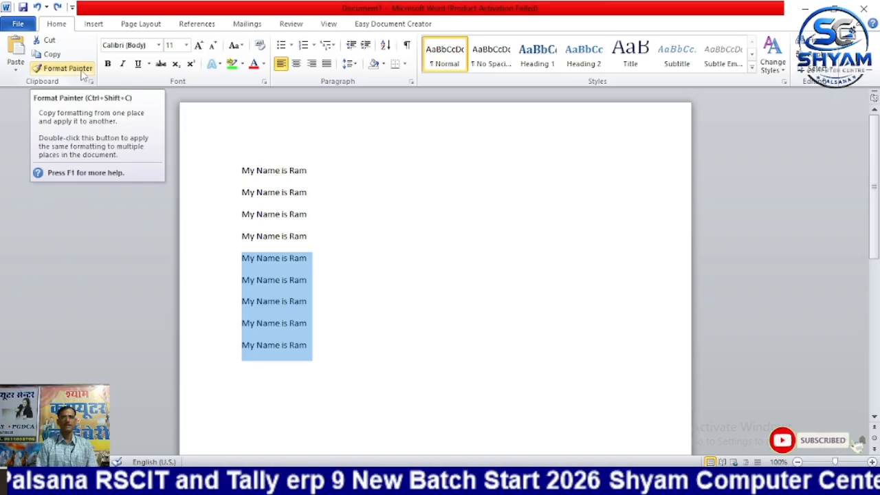
pyautogui.click(351, 242)
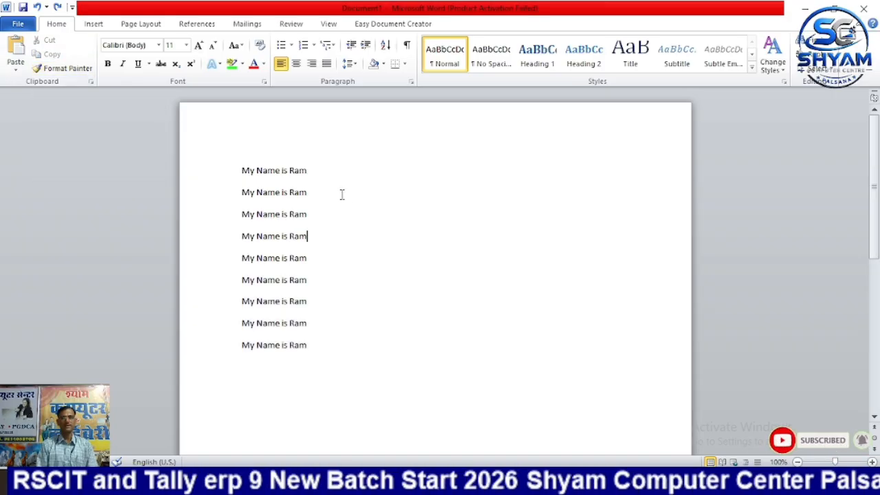
# Step: Grow the font of the first line step by step to size 20
pyautogui.moveTo(313, 170); pyautogui.dragTo(245, 166)
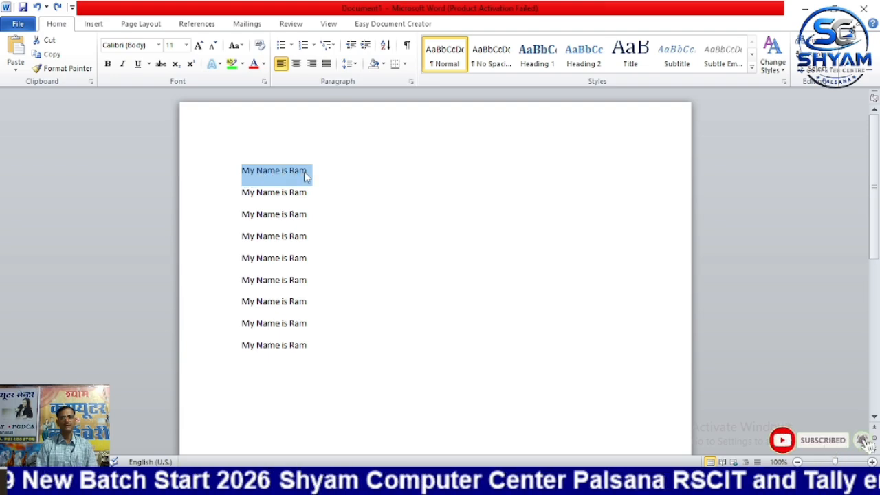
pyautogui.click(200, 45)
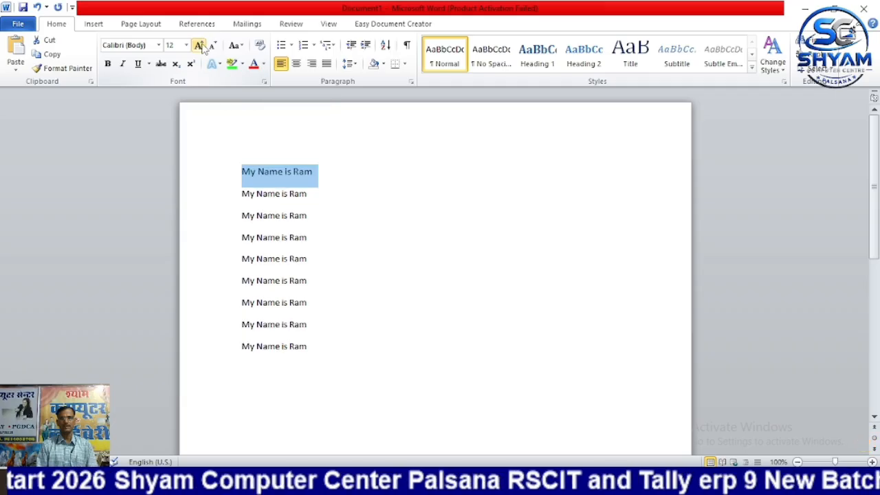
pyautogui.click(200, 45)
pyautogui.click(199, 46)
pyautogui.click(199, 45)
pyautogui.click(199, 46)
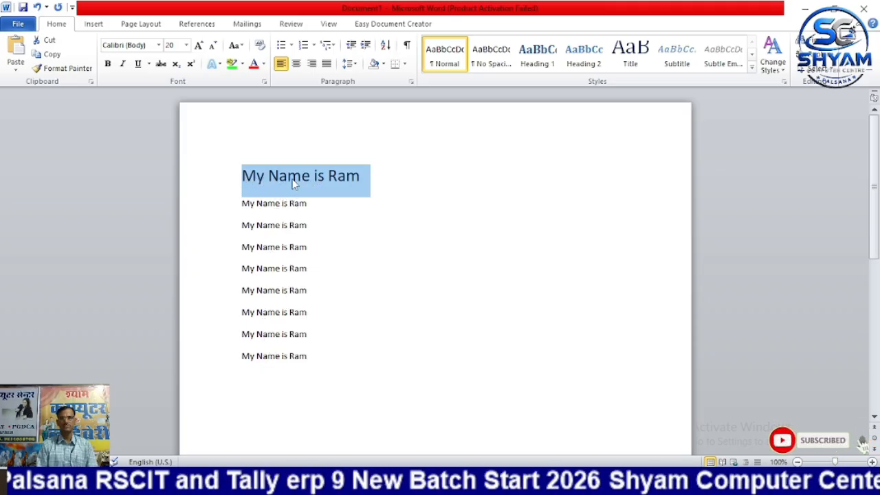
# Step: Apply the first line's formatting to all the lines below it with Format Painter
pyautogui.click(70, 69)
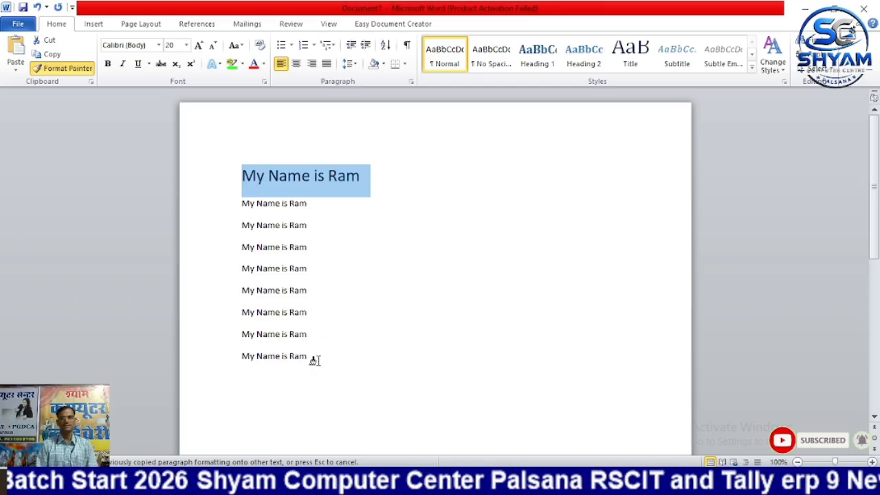
pyautogui.moveTo(314, 360)
pyautogui.mouseDown()
pyautogui.moveTo(220, 330)
pyautogui.moveTo(204, 291)
pyautogui.moveTo(199, 211)
pyautogui.moveTo(200, 218)
pyautogui.mouseUp()
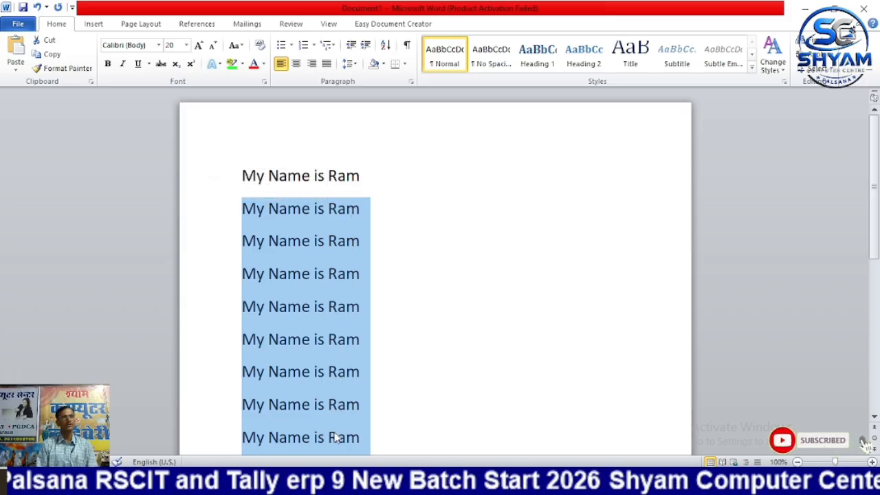
pyautogui.click(383, 240)
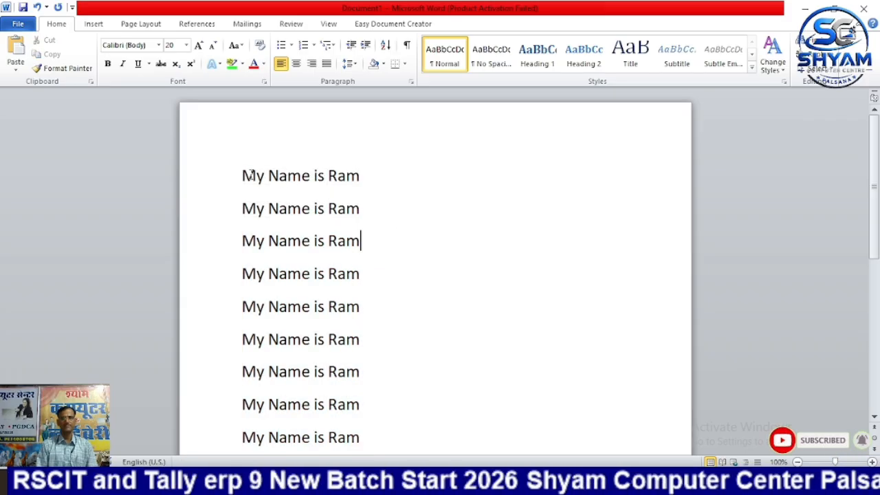
# Step: Select all the "My Name is Ram" lines and set their font size to 72
pyautogui.moveTo(241, 172); pyautogui.dragTo(369, 431)
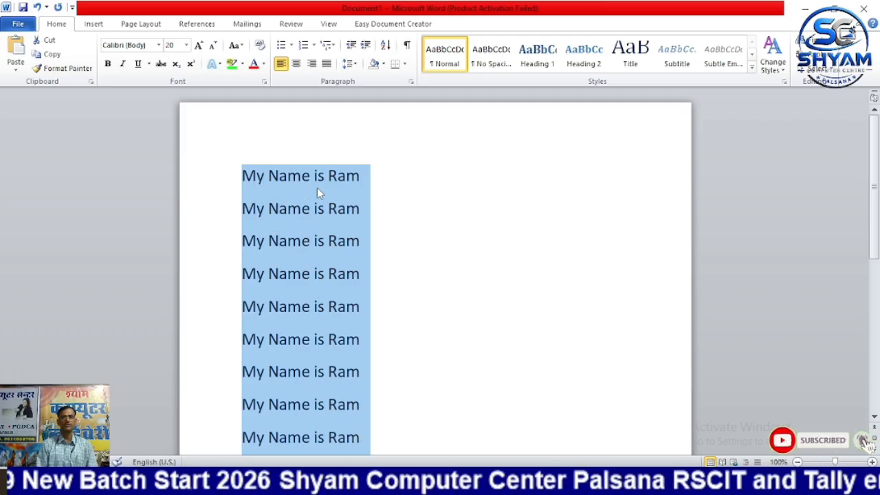
pyautogui.click(159, 46)
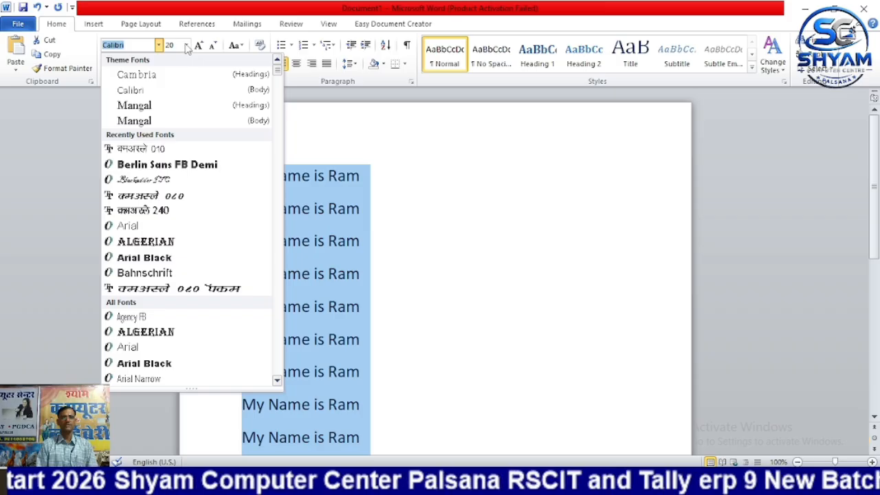
pyautogui.click(339, 200)
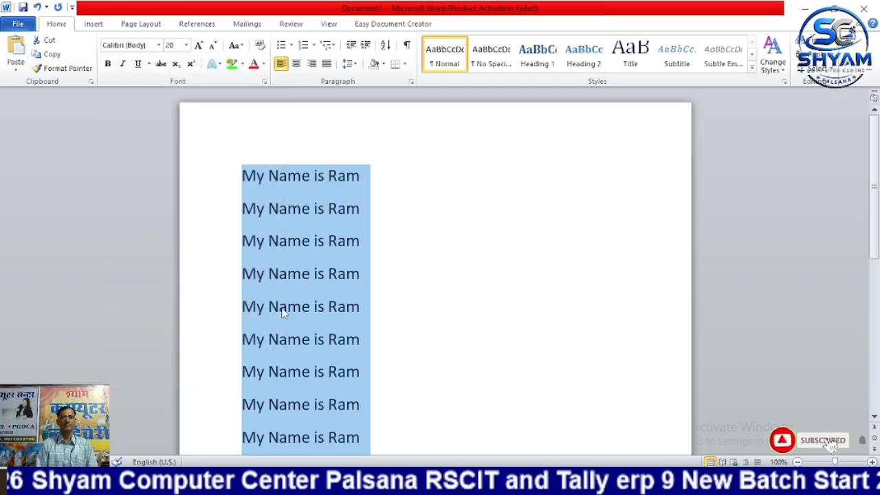
pyautogui.click(187, 46)
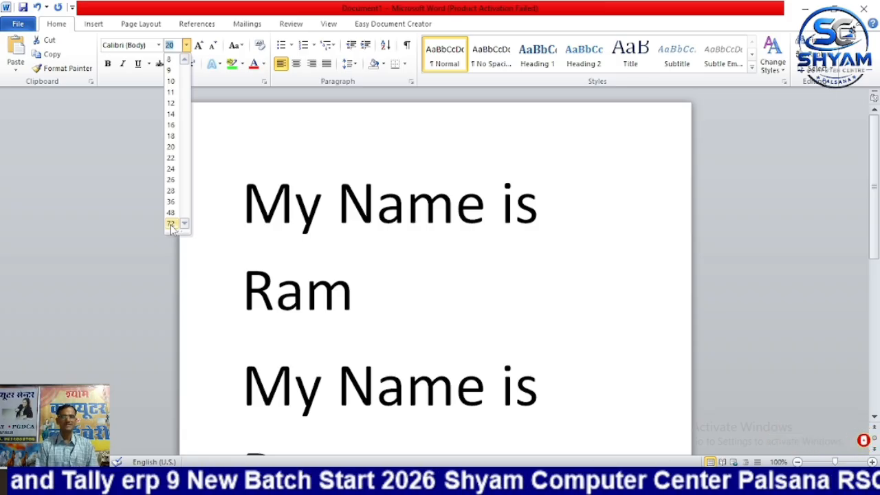
pyautogui.click(171, 224)
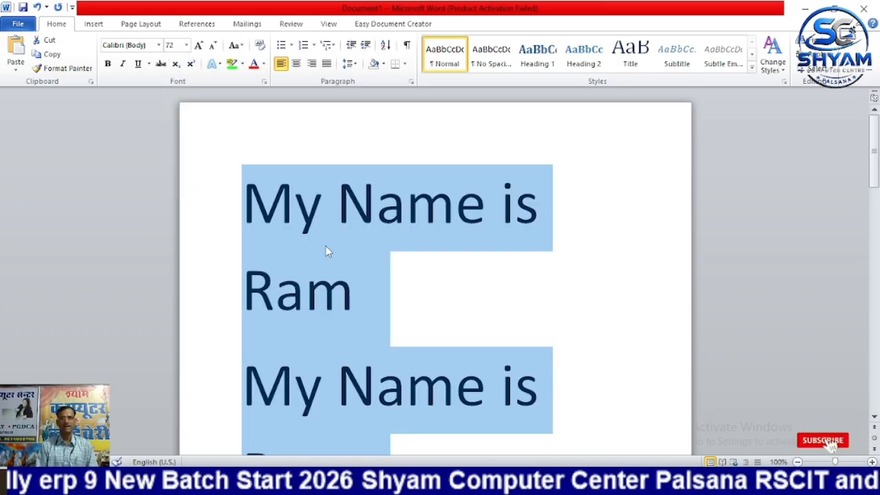
# Step: Grow the font of the selected lines step by step to size 160
pyautogui.click(199, 46)
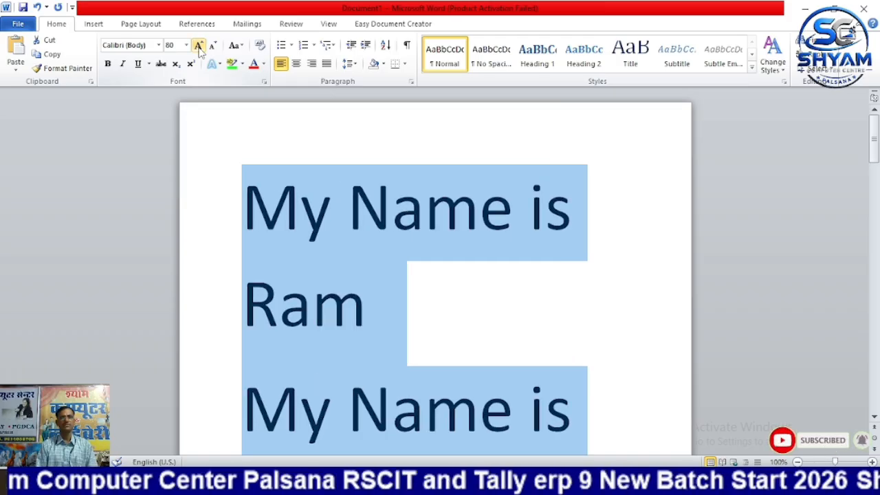
pyautogui.click(198, 46)
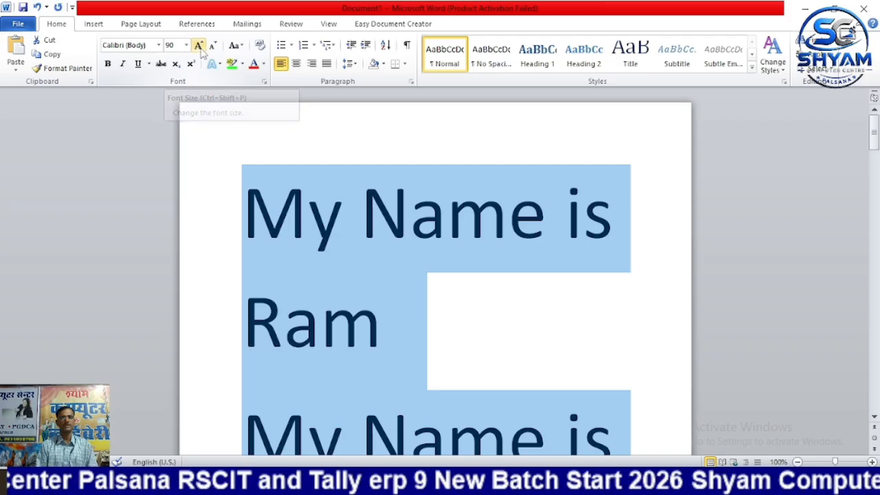
pyautogui.click(198, 46)
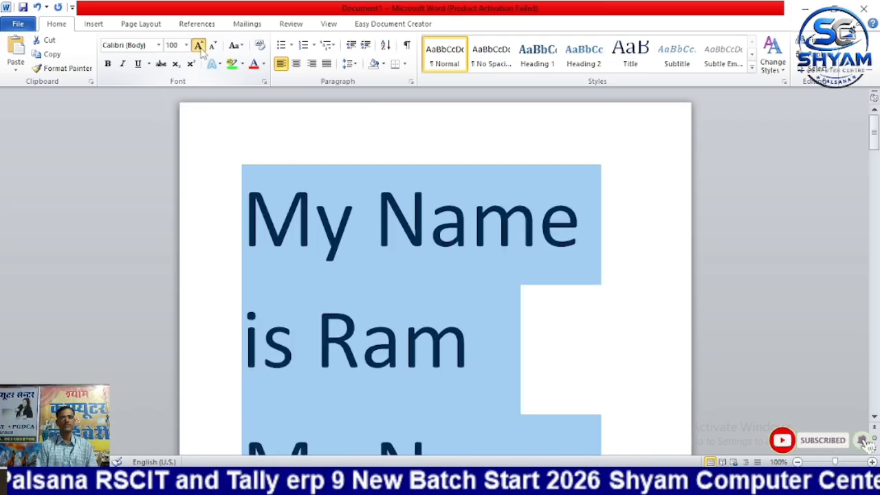
pyautogui.click(199, 46)
pyautogui.click(198, 46)
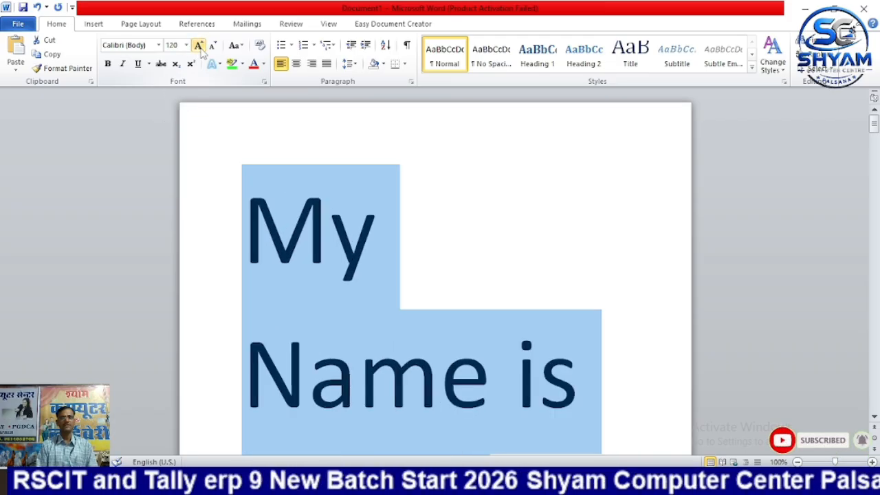
pyautogui.click(198, 46)
pyautogui.click(199, 46)
pyautogui.click(198, 46)
pyautogui.click(198, 47)
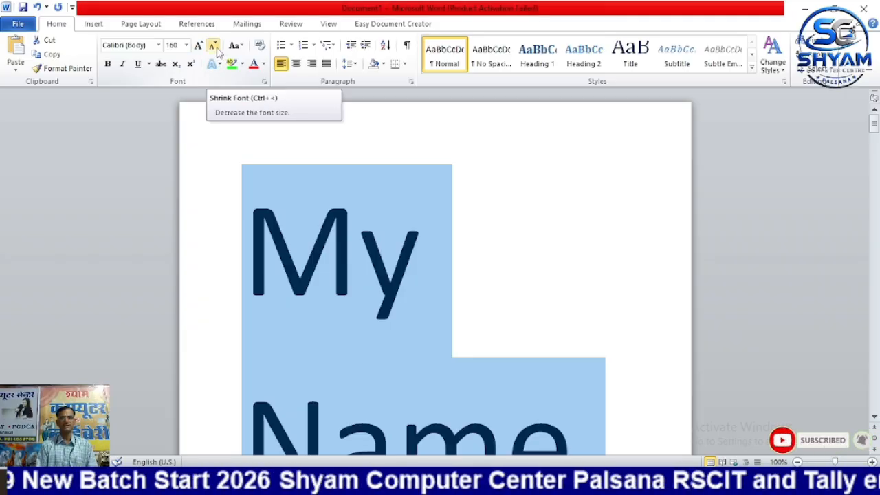
# Step: Shrink the font of the selected lines step by step to size 80 and set their font size back to 20
pyautogui.click(214, 46)
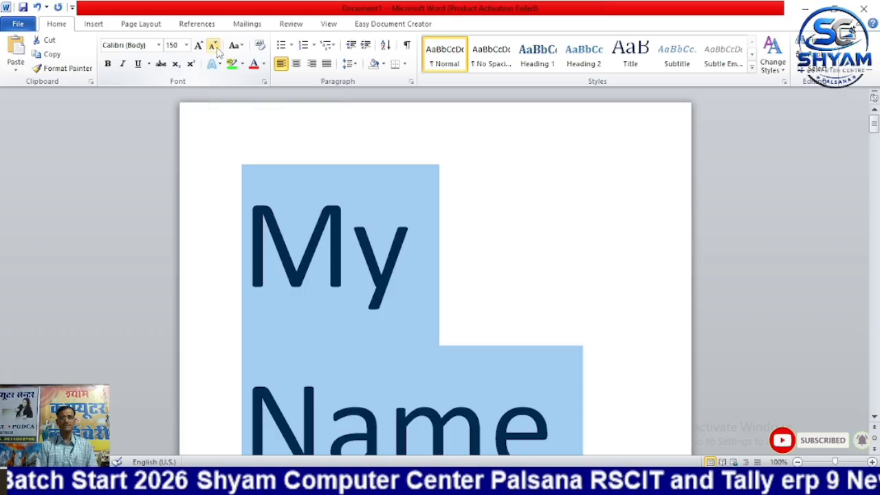
pyautogui.click(213, 47)
pyautogui.click(214, 46)
pyautogui.click(214, 46)
pyautogui.click(214, 46)
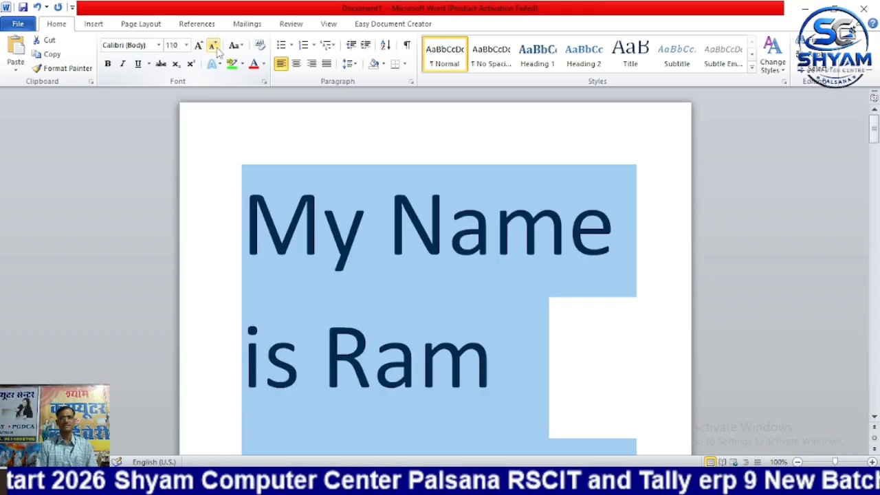
pyautogui.click(214, 46)
pyautogui.click(213, 46)
pyautogui.click(214, 47)
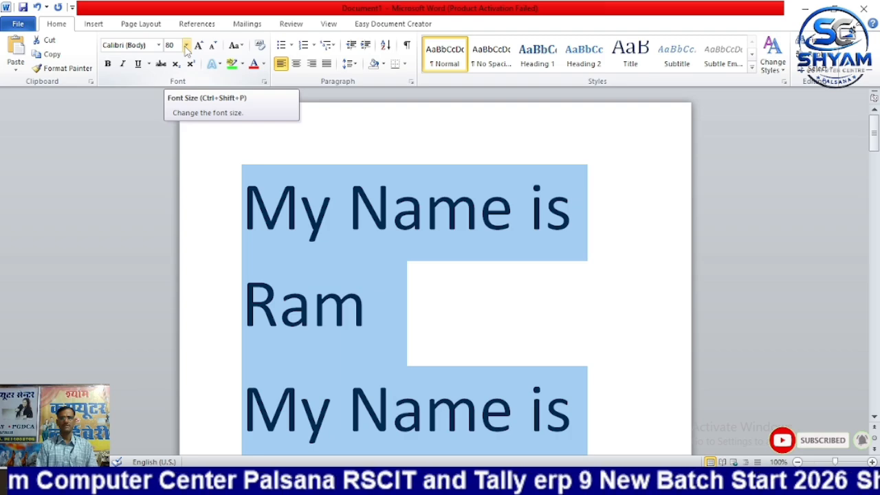
pyautogui.click(186, 45)
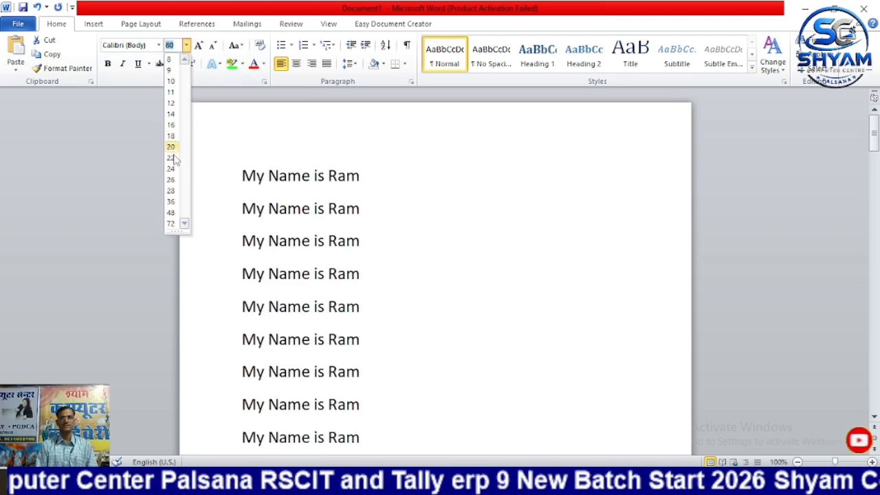
pyautogui.click(171, 147)
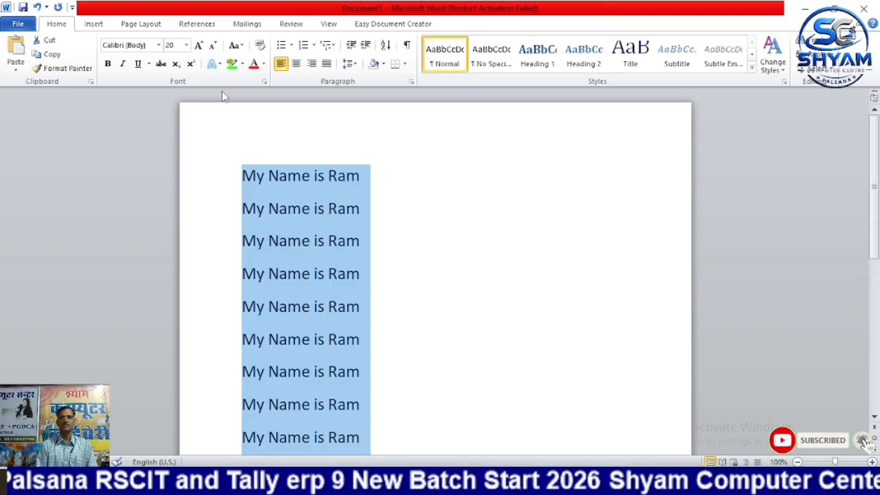
# Step: Change the case of all the selected lines to lowercase and after that to UPPERCASE
pyautogui.click(242, 47)
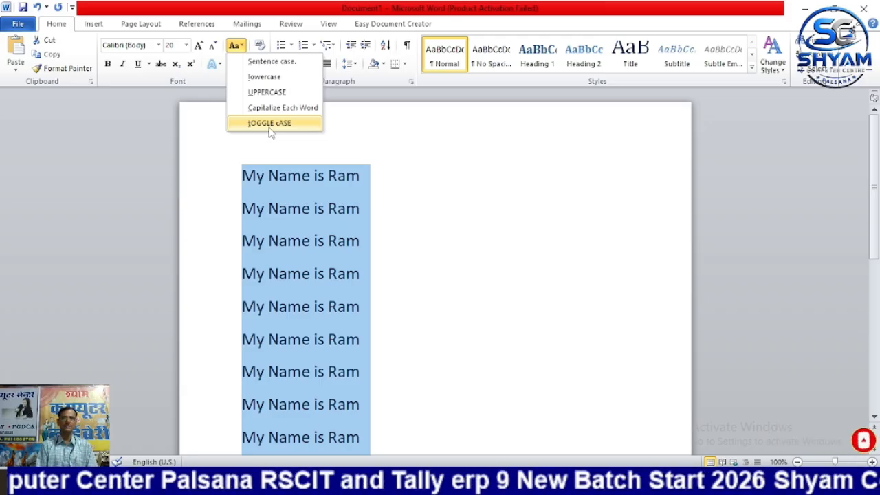
pyautogui.click(264, 77)
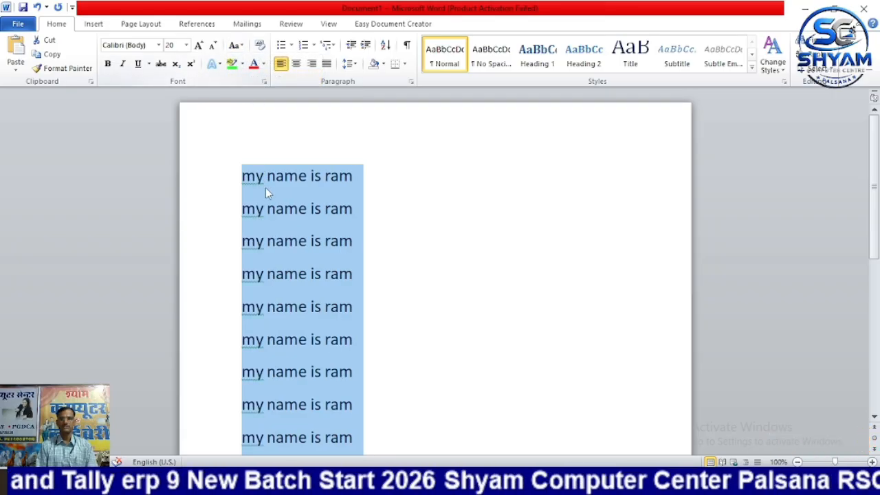
pyautogui.click(241, 46)
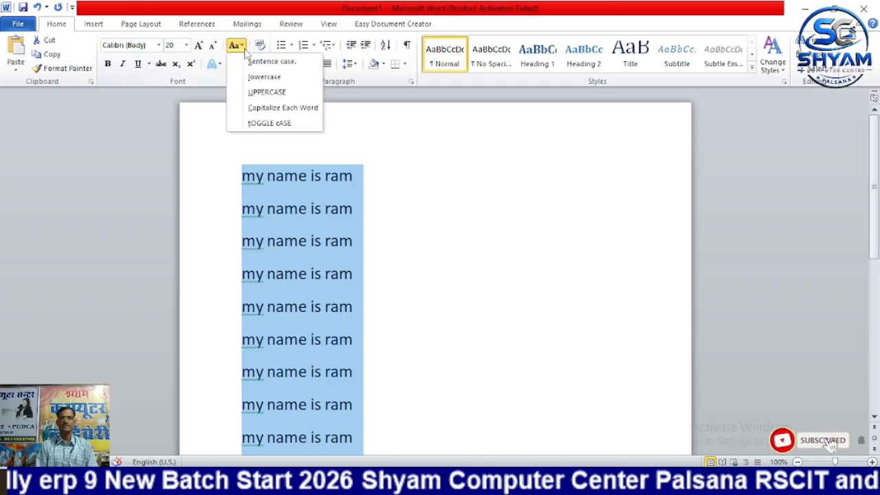
pyautogui.click(257, 93)
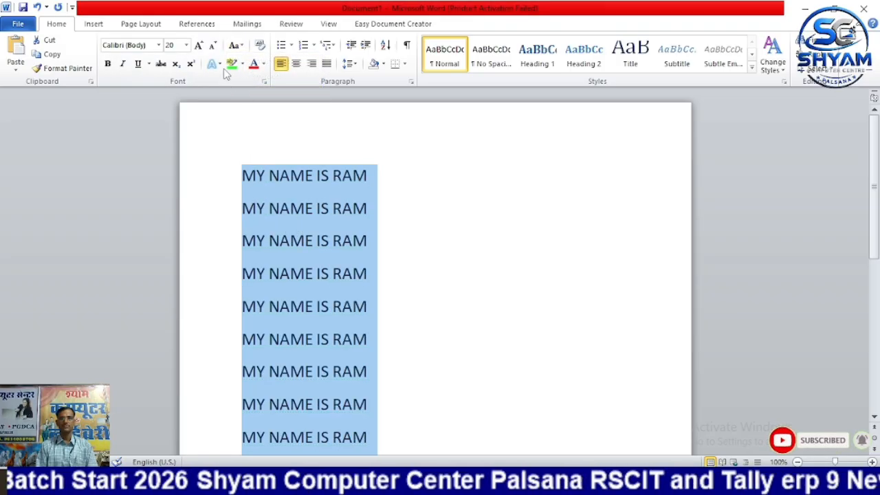
# Step: Apply Capitalize Each Word to the selected lines, followed by tOGGLE cASE
pyautogui.click(234, 45)
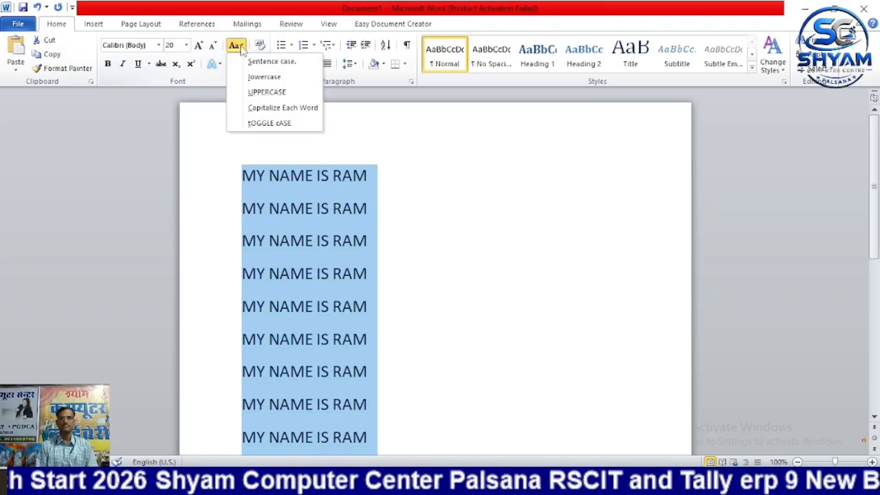
pyautogui.click(282, 110)
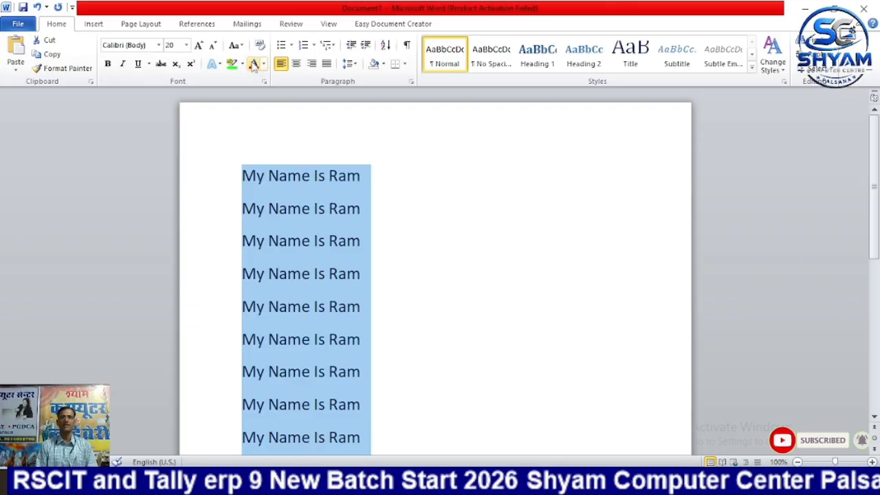
pyautogui.click(238, 45)
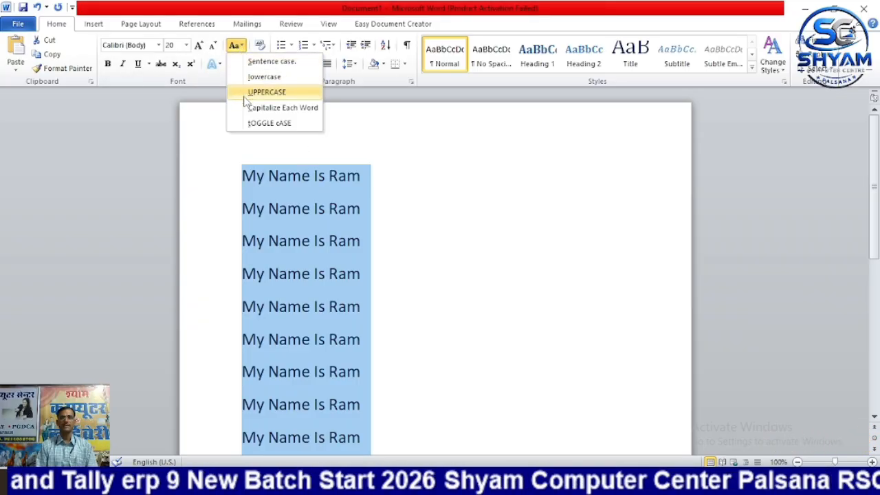
pyautogui.click(253, 123)
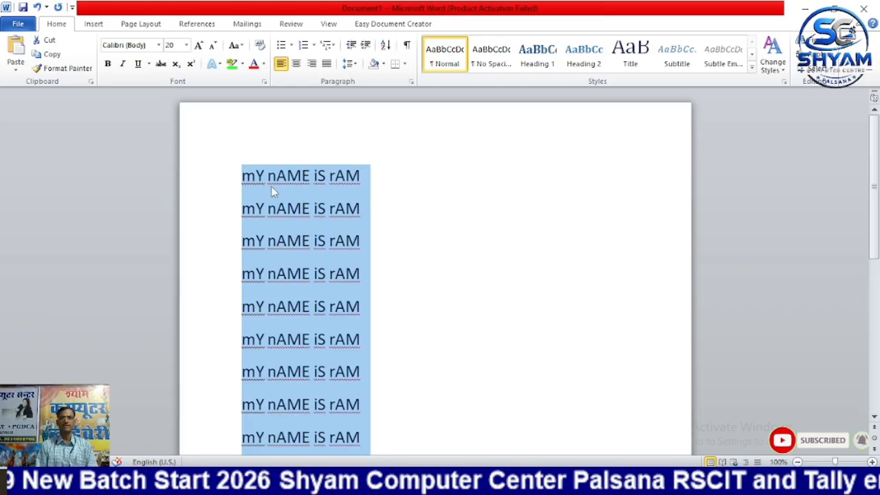
# Step: Change the case of the selected lines to Sentence case
pyautogui.click(235, 45)
pyautogui.click(268, 61)
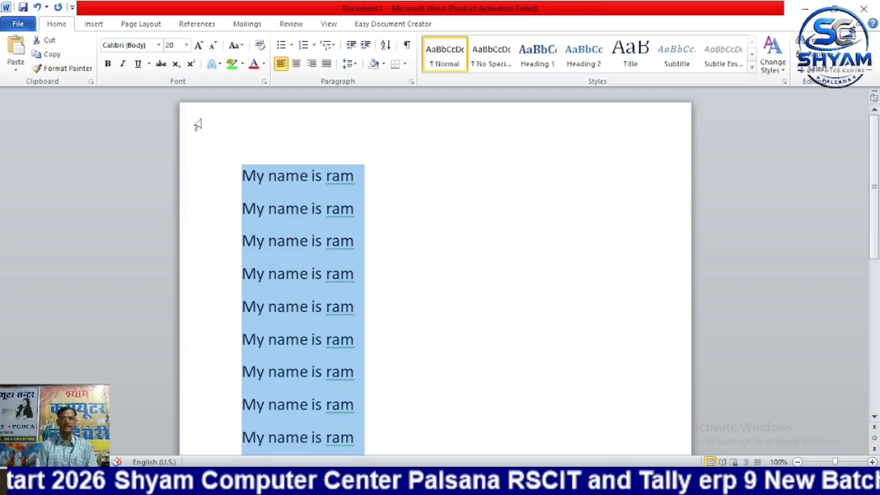
# Step: Set the font of all the selected lines to Algerian
pyautogui.click(158, 45)
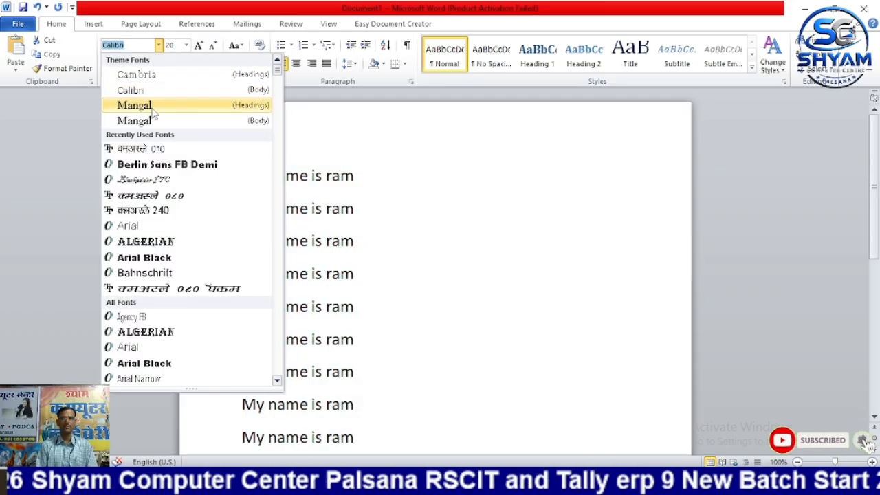
pyautogui.press('Escape')
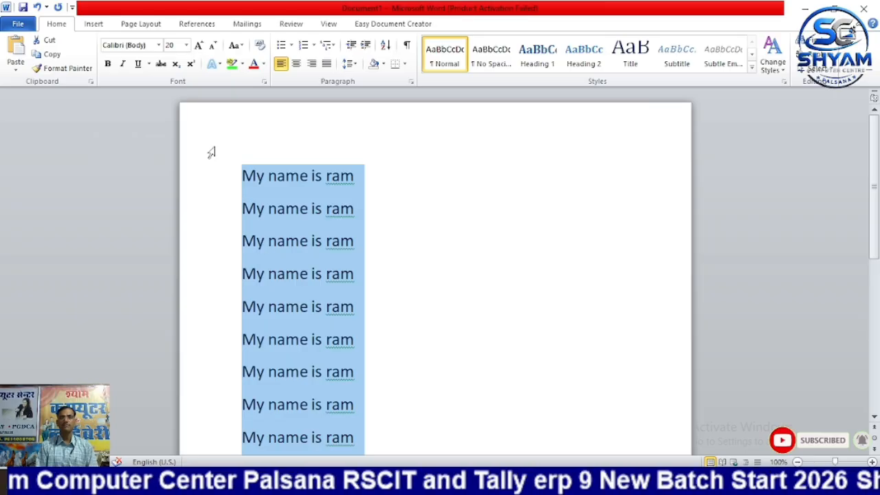
pyautogui.click(158, 44)
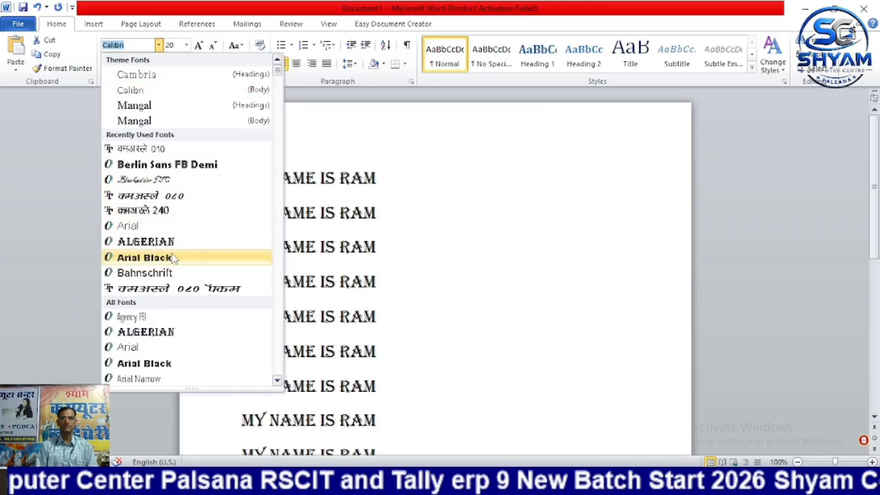
pyautogui.click(172, 248)
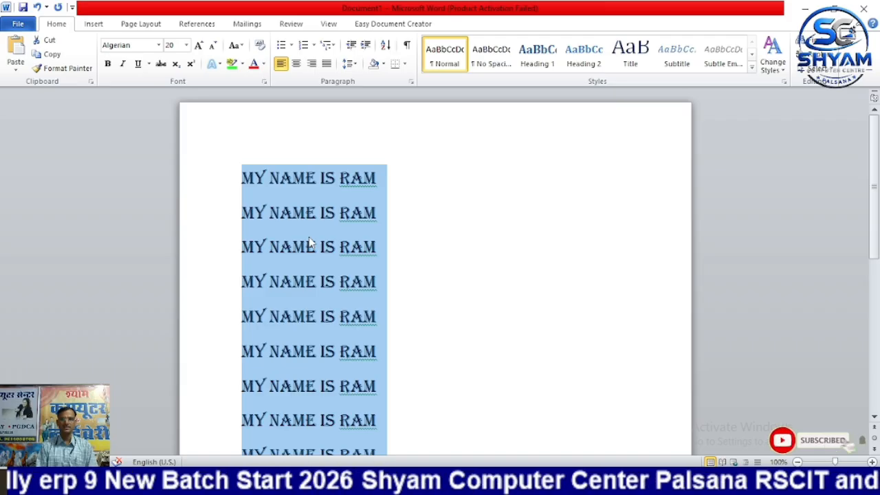
# Step: Clear the formatting of the selected lines and grow their font step by step to size 28
pyautogui.click(261, 46)
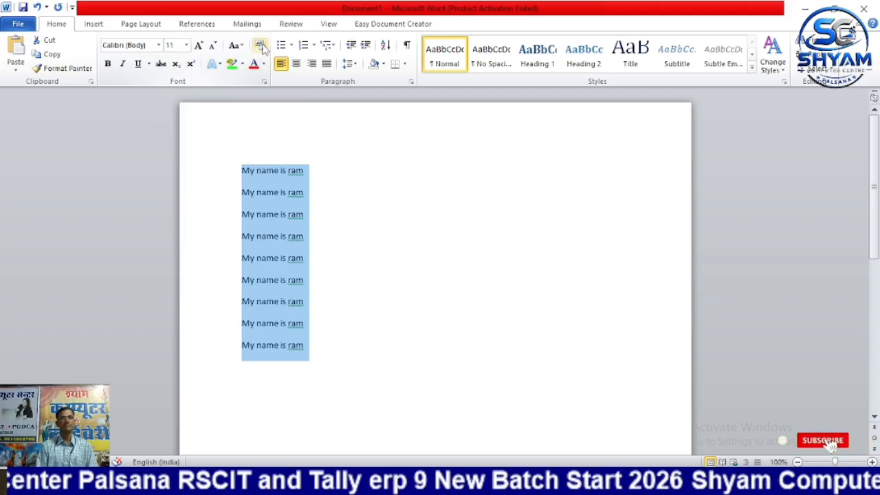
pyautogui.click(199, 46)
pyautogui.click(198, 46)
pyautogui.click(199, 46)
pyautogui.click(199, 46)
pyautogui.click(199, 46)
pyautogui.click(199, 46)
pyautogui.click(199, 46)
pyautogui.click(199, 46)
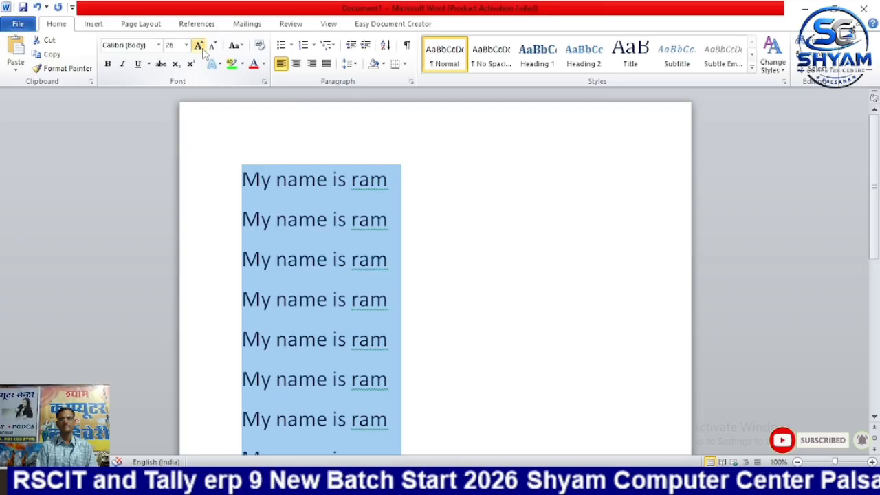
pyautogui.click(199, 46)
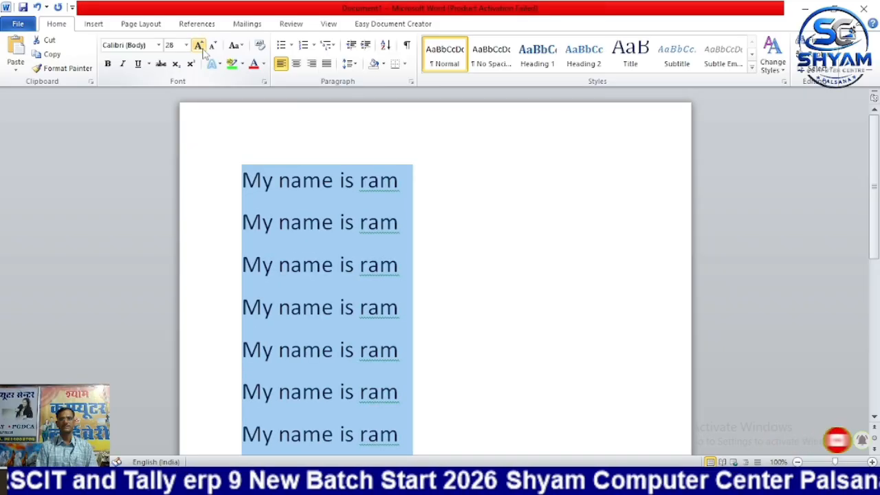
# Step: Make all the selected lines bold, italic and underlined with a single line
pyautogui.click(110, 65)
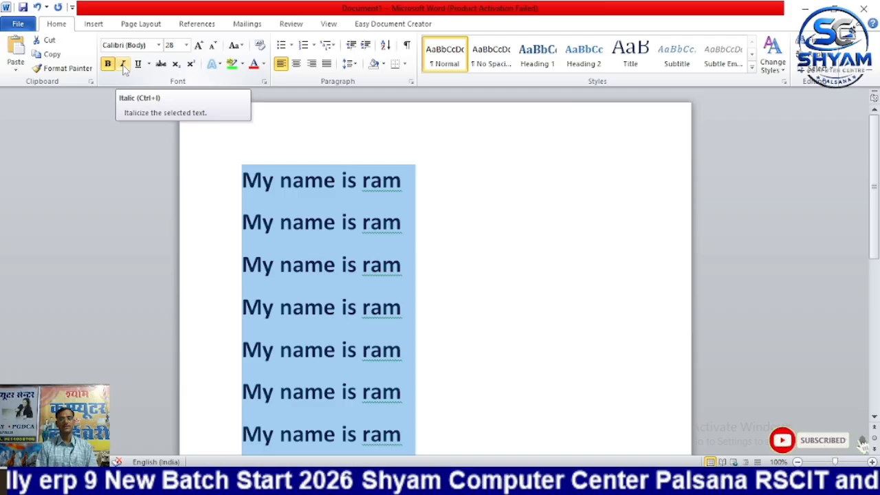
pyautogui.click(123, 66)
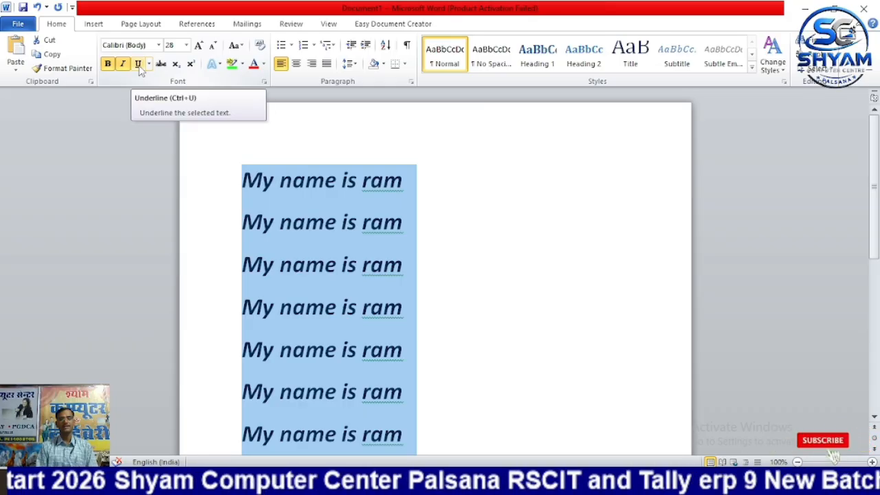
pyautogui.click(139, 69)
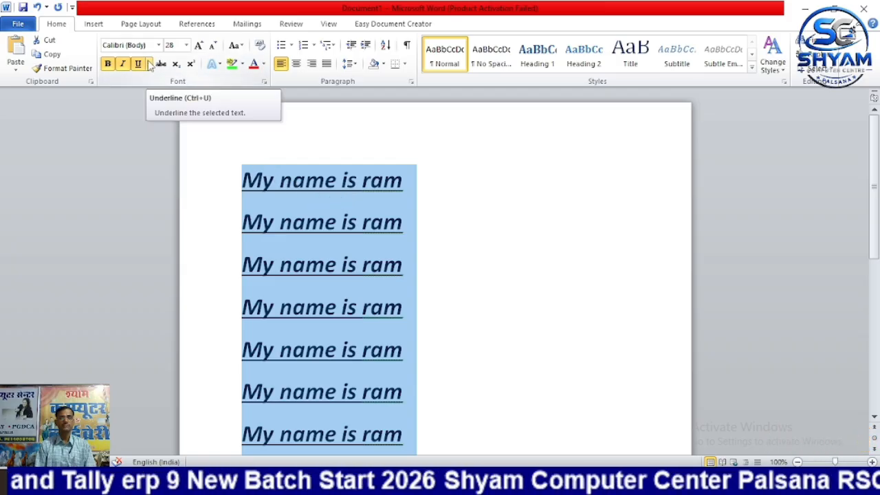
# Step: Set the underline colour of all the selected lines to the standard red
pyautogui.click(149, 63)
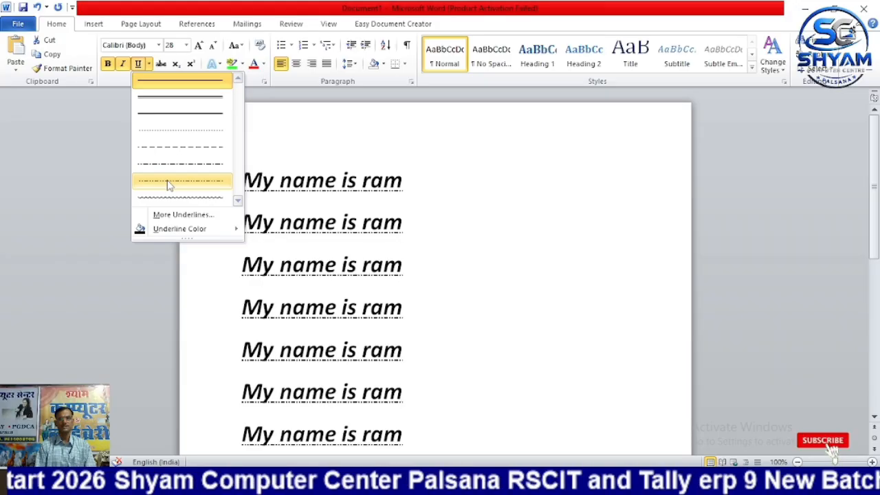
pyautogui.moveTo(169, 231)
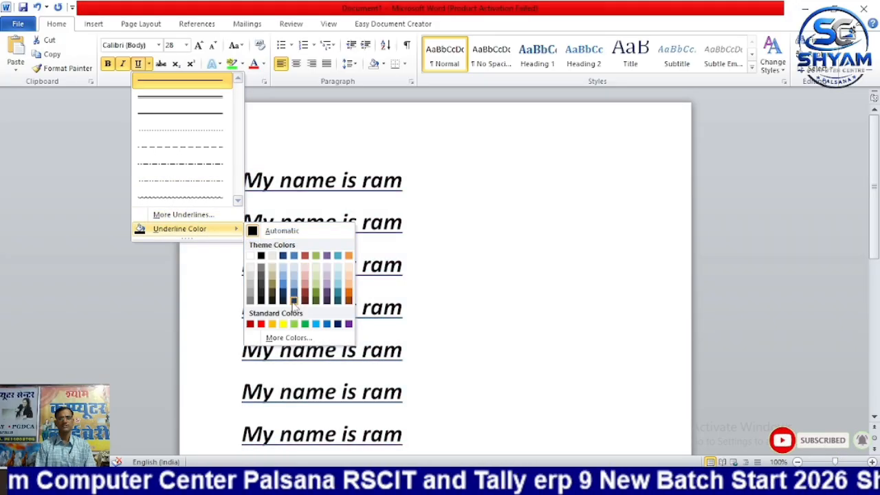
pyautogui.click(261, 326)
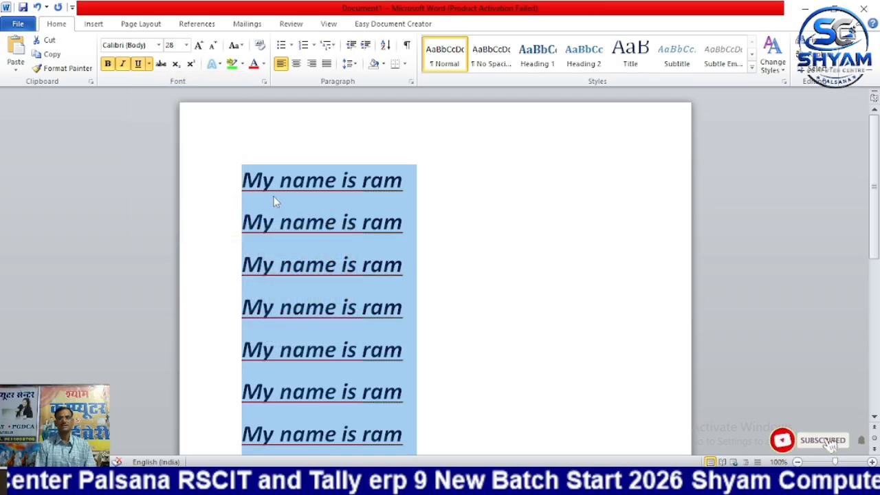
pyautogui.click(471, 206)
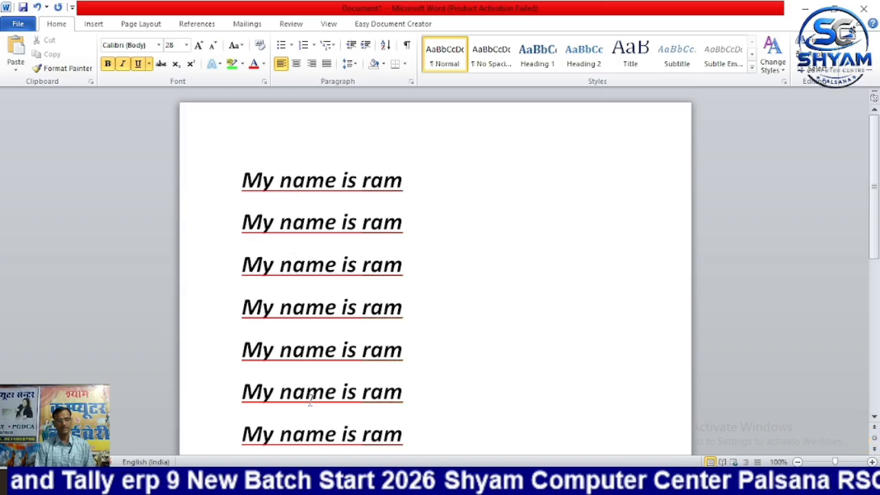
# Step: Remove bold, italic and underline from all the lines in the document
pyautogui.hotkey('ctrl', 'a')
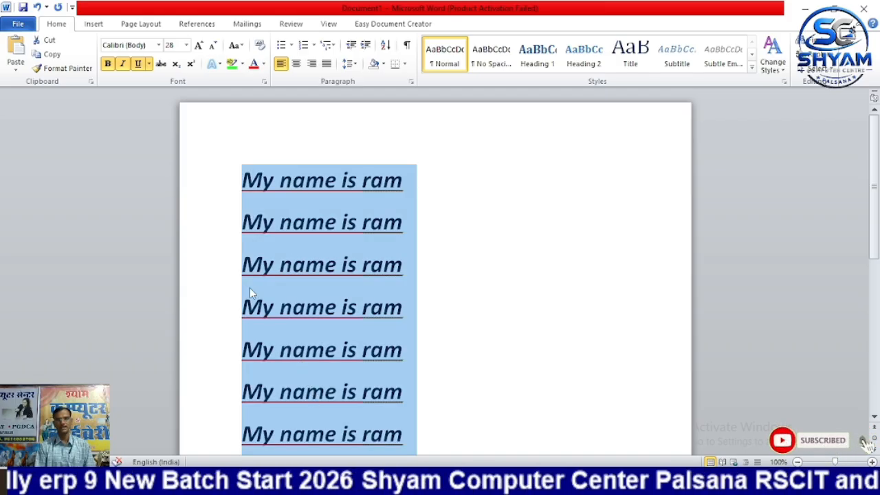
pyautogui.click(107, 63)
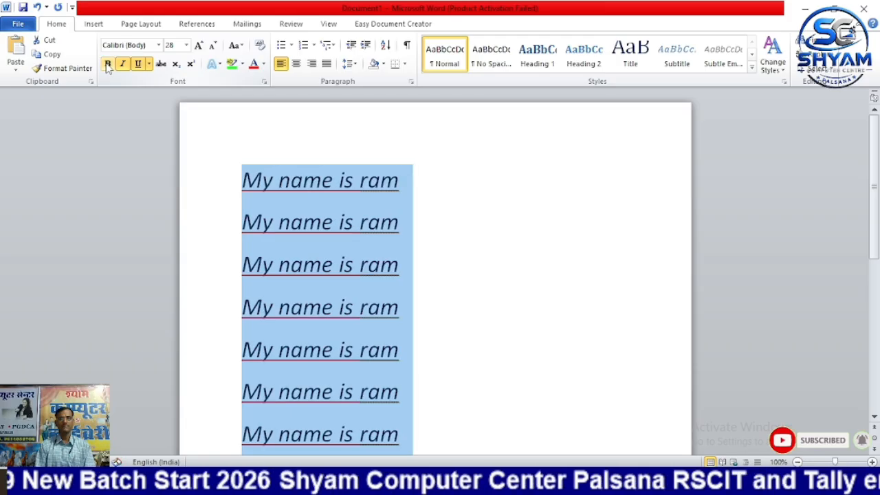
pyautogui.click(123, 66)
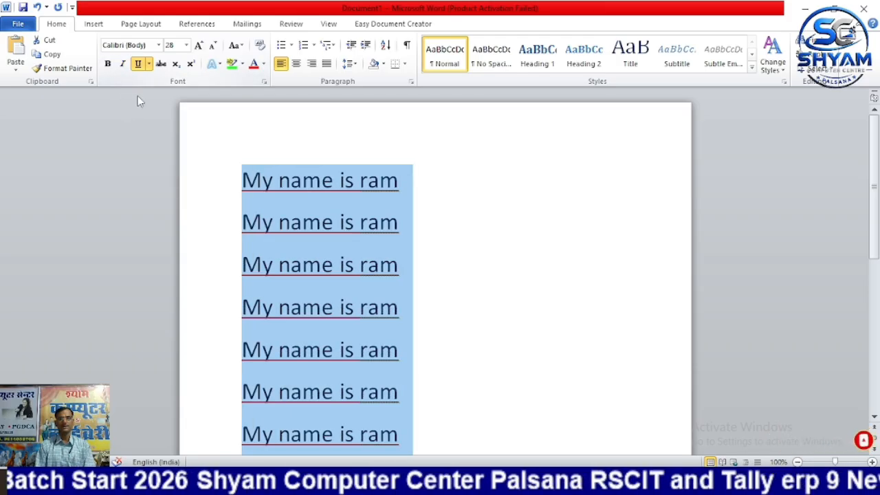
pyautogui.click(139, 66)
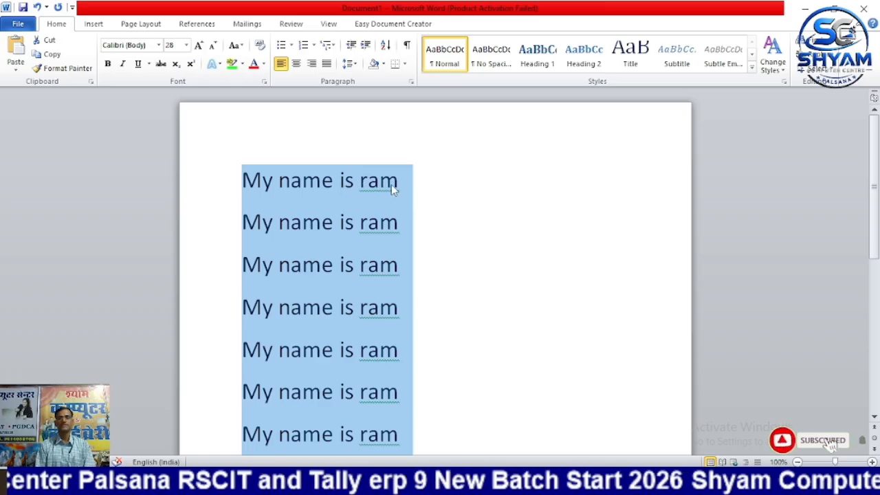
# Step: Apply strikethrough to all the selected lines and remove it again
pyautogui.click(161, 64)
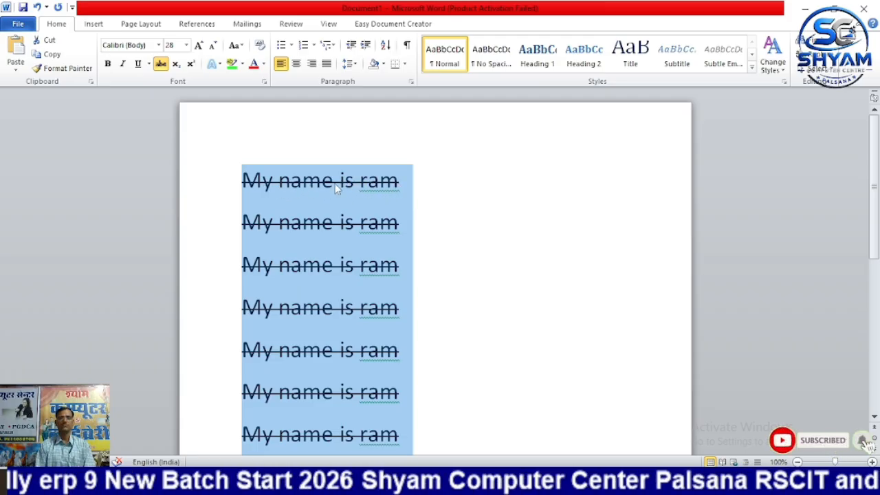
pyautogui.click(161, 64)
# Step: Add three new lines below the last sentence reading CO2, O2 and X2-Z2+Y2
pyautogui.scroll(-3, 374, 247)
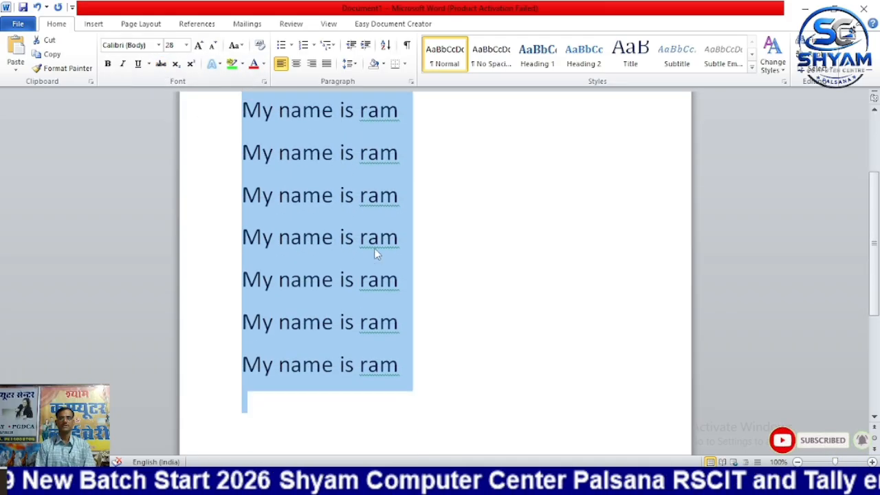
pyautogui.click(418, 363)
pyautogui.hotkey('ctrl', 'e')
pyautogui.press('BackSpace')
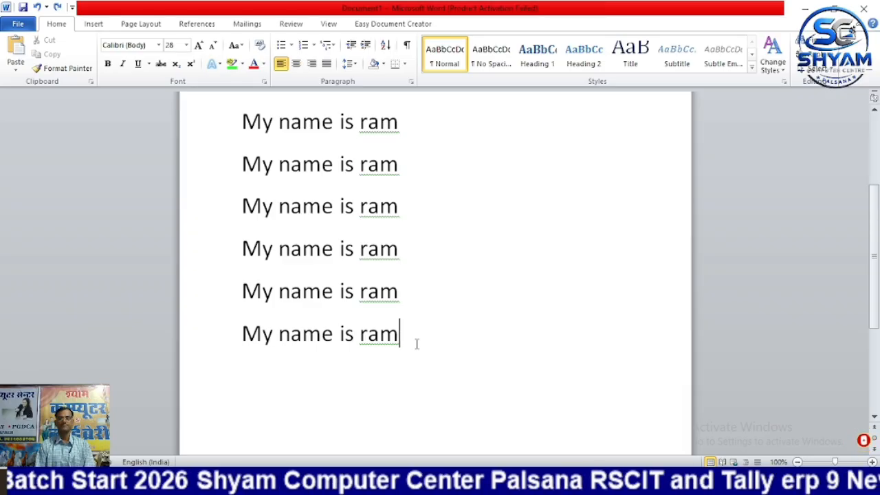
pyautogui.press('Return')
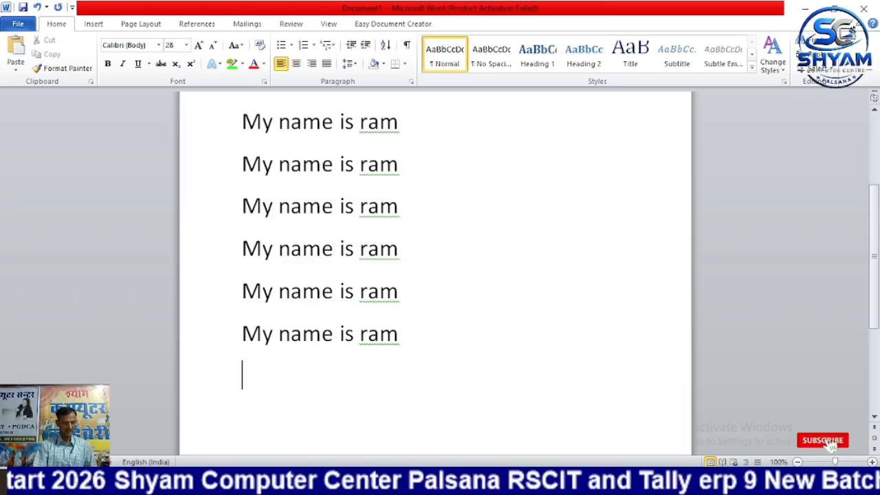
pyautogui.write('CO2')
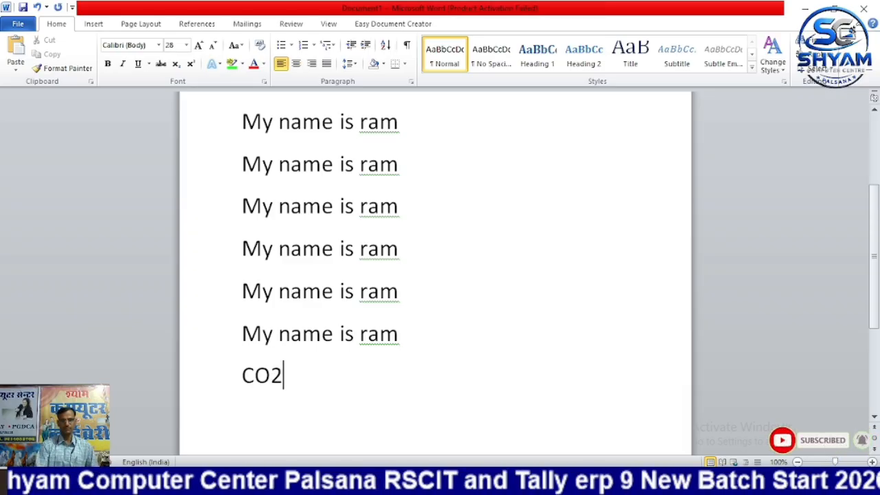
pyautogui.press('Return')
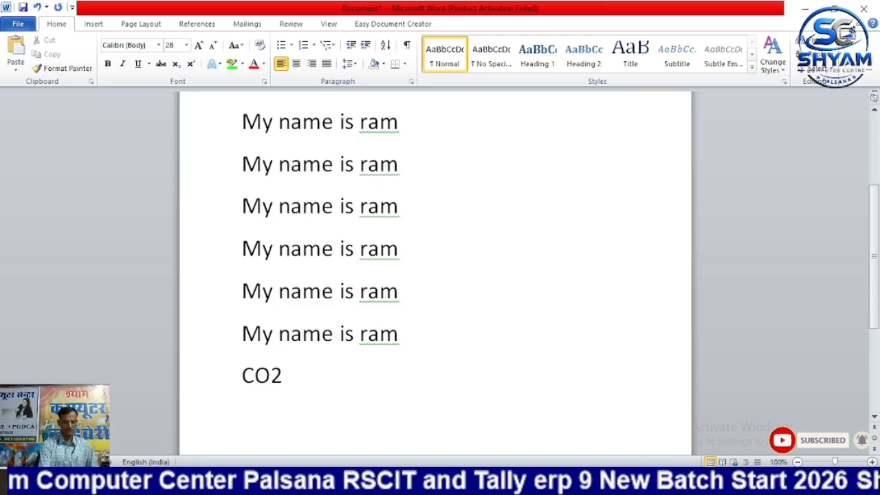
pyautogui.write('O2')
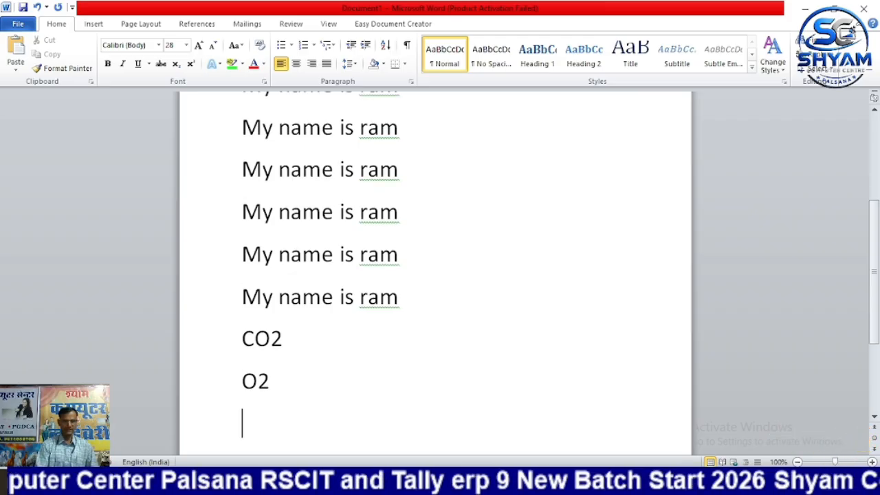
pyautogui.press('Return')
pyautogui.write('X2-')
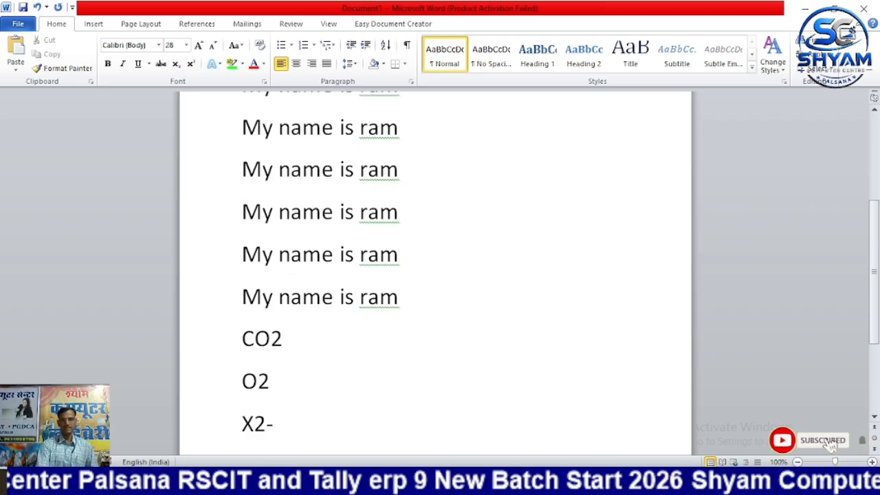
pyautogui.write('Z2')
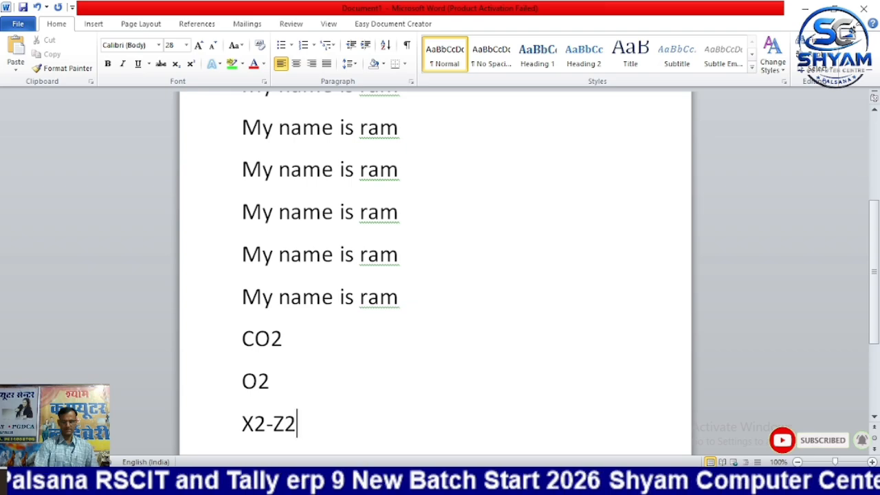
pyautogui.write('+Y2')
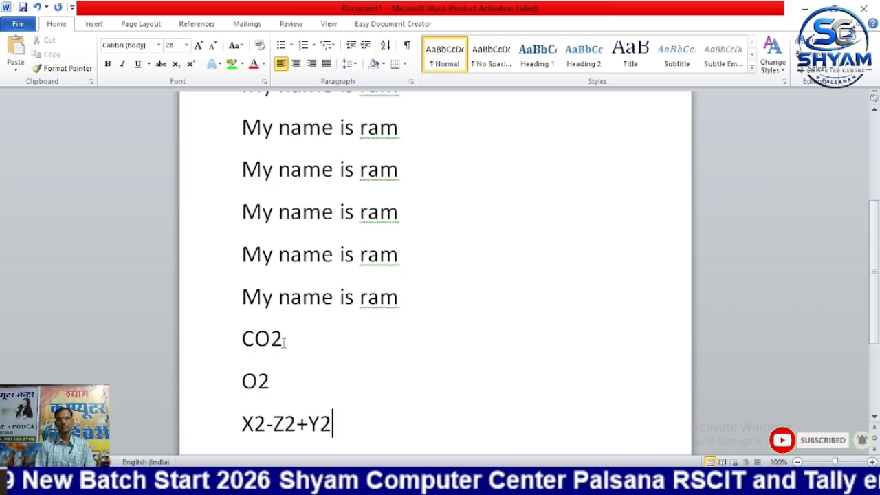
# Step: Format the digit 2 as subscript in both CO2 and O2
pyautogui.moveTo(283, 341); pyautogui.dragTo(272, 342)
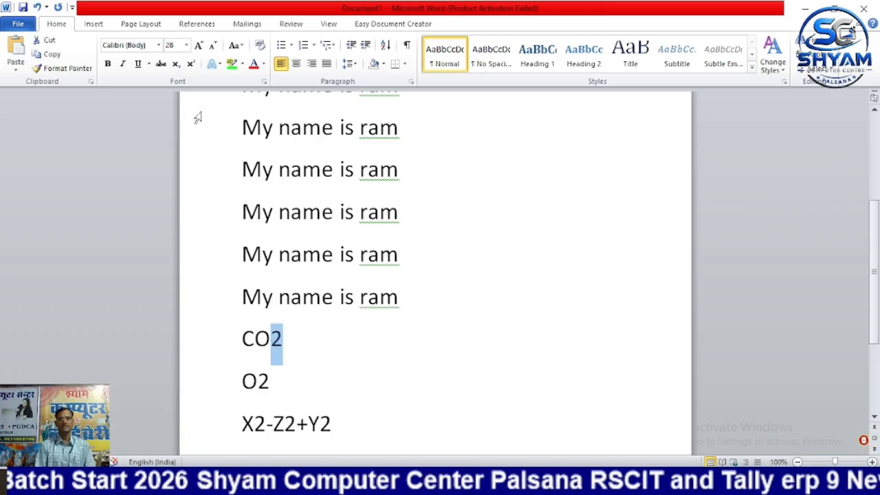
pyautogui.click(176, 64)
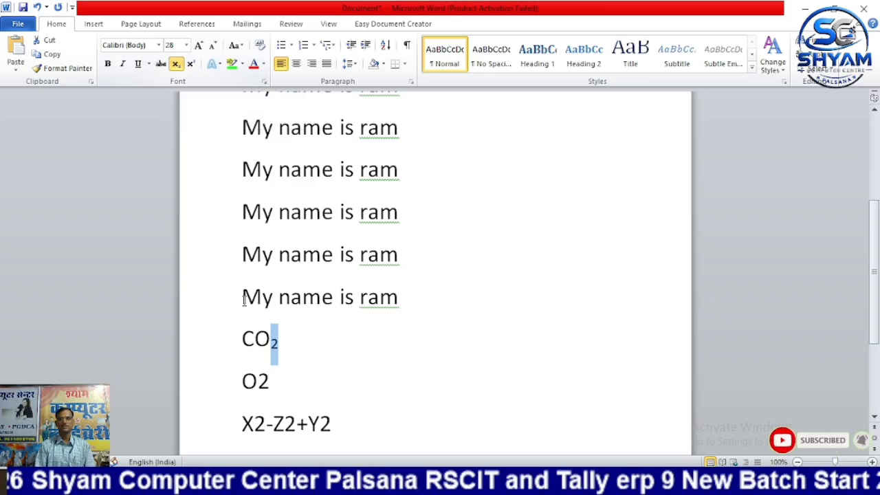
pyautogui.moveTo(274, 382); pyautogui.dragTo(258, 382)
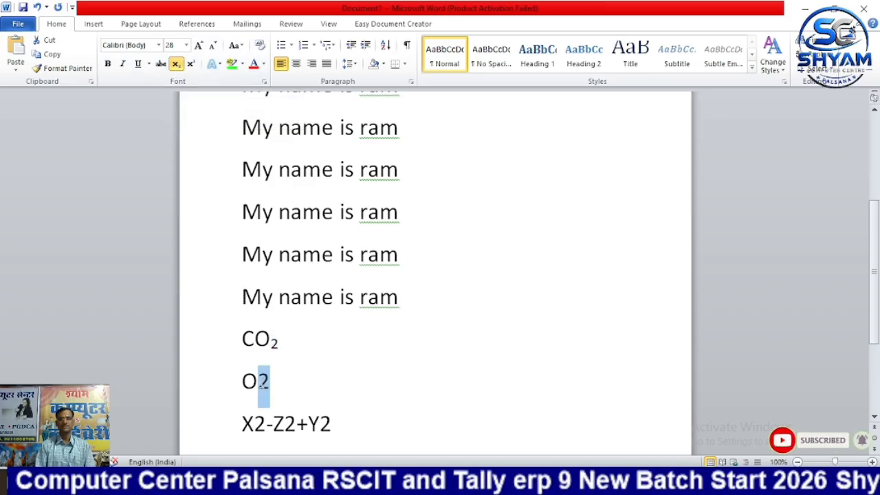
pyautogui.click(176, 64)
# Step: Format each digit 2 in the X2-Z2+Y2 line as superscript
pyautogui.scroll(-2, 299, 234)
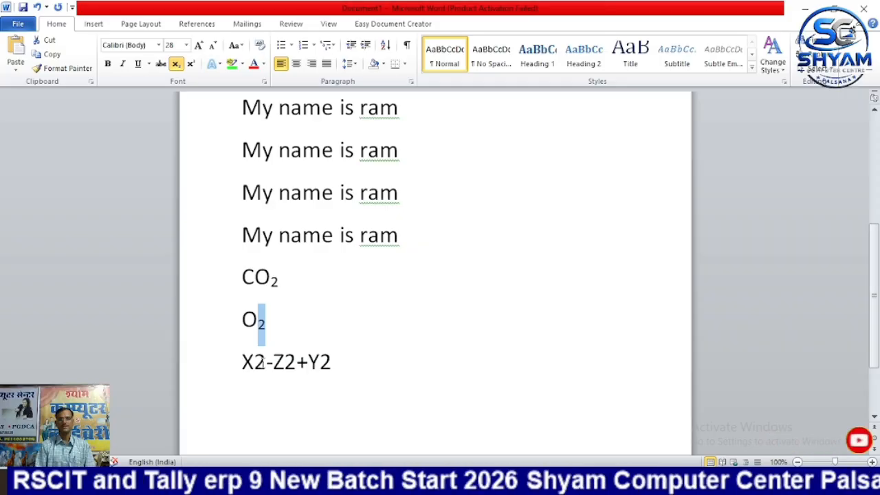
pyautogui.moveTo(266, 363); pyautogui.dragTo(255, 363)
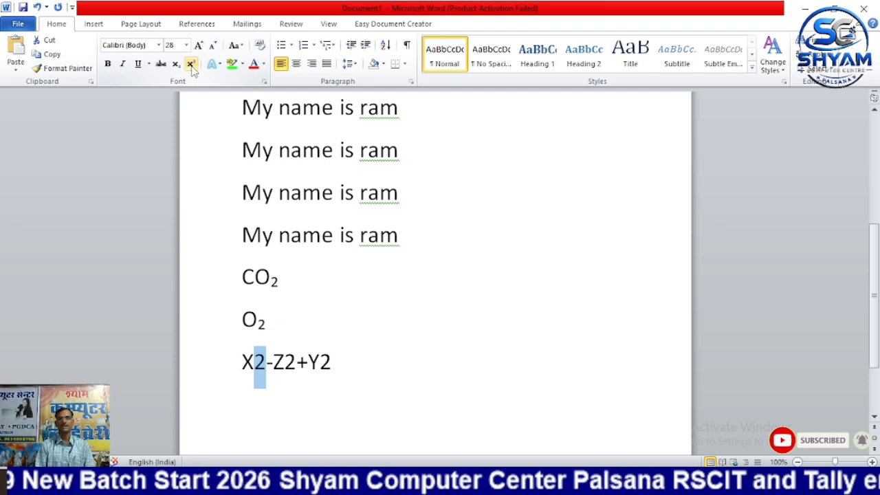
pyautogui.click(192, 65)
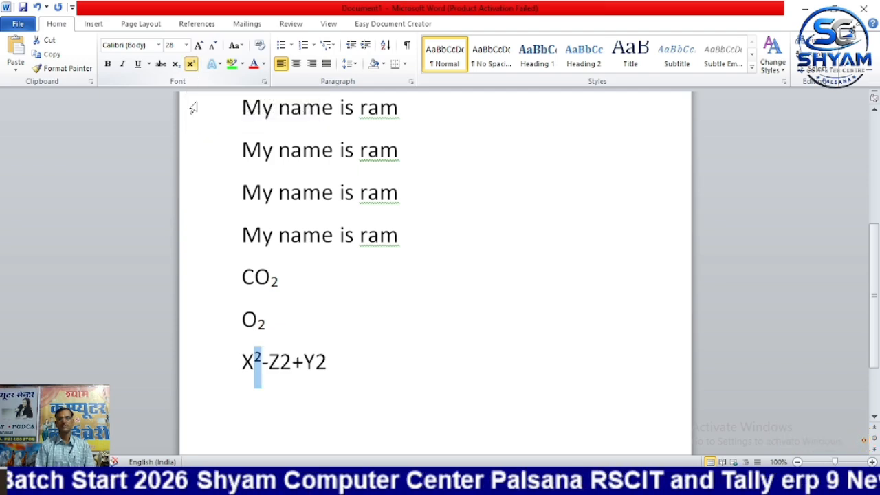
pyautogui.moveTo(292, 359); pyautogui.dragTo(281, 359)
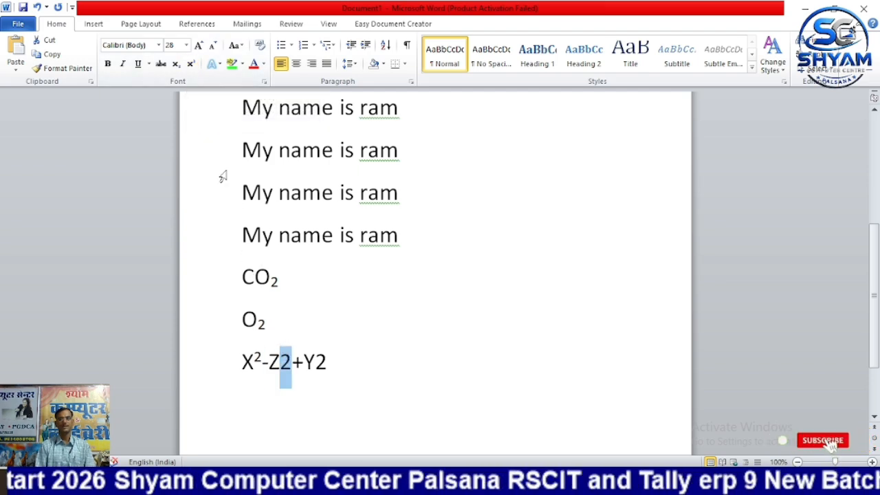
pyautogui.click(192, 65)
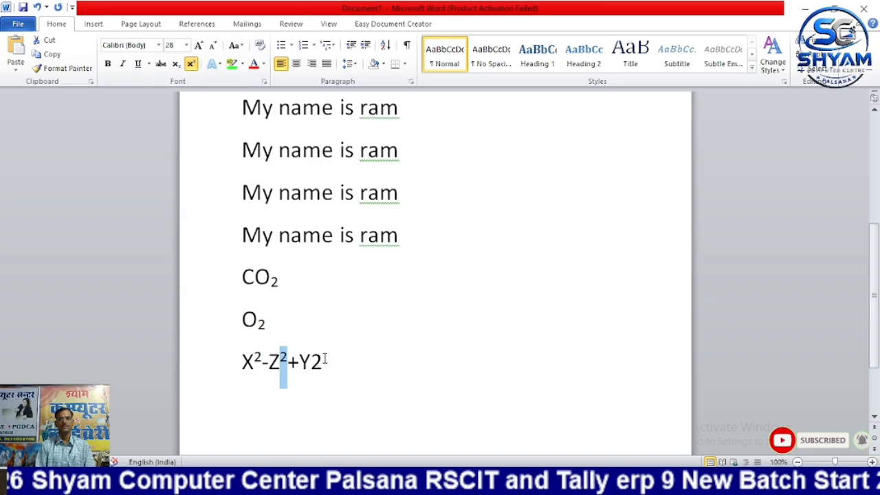
pyautogui.moveTo(326, 359); pyautogui.dragTo(312, 359)
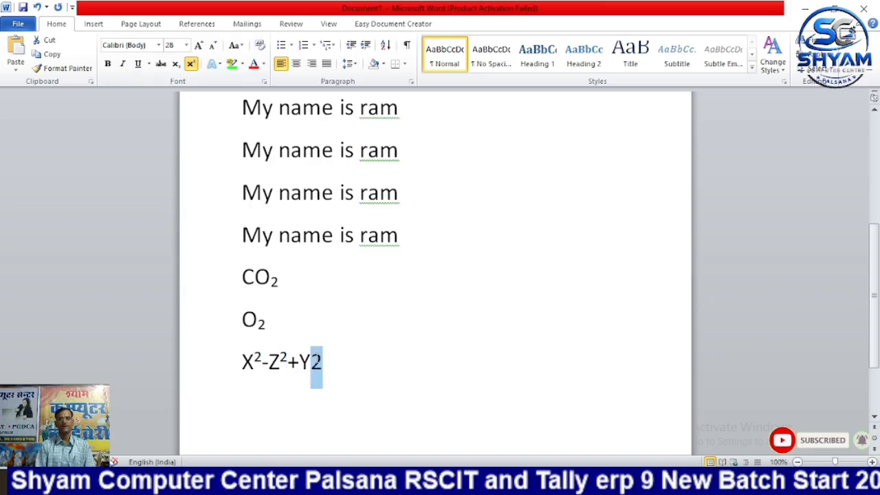
pyautogui.click(193, 65)
pyautogui.click(366, 336)
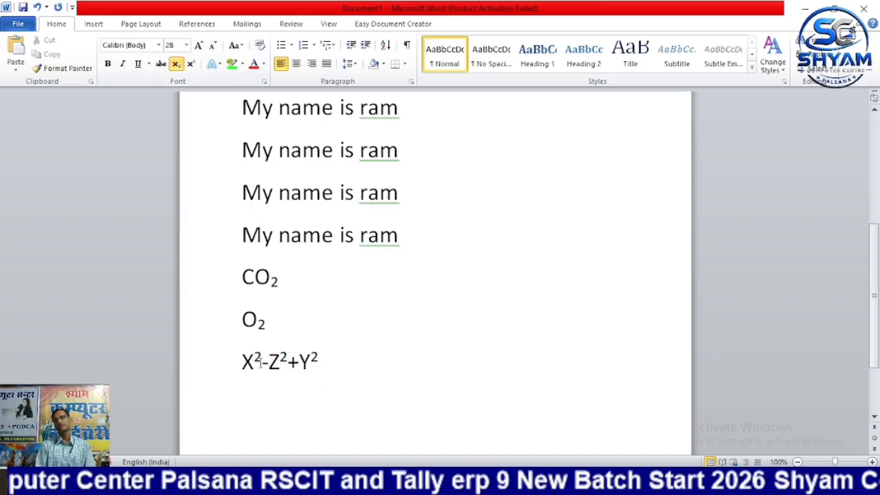
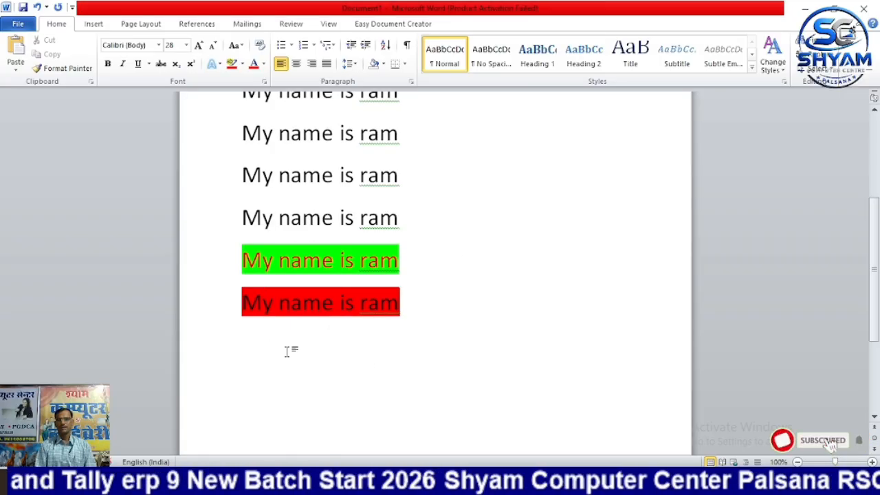
# Step: Add a list of four first names, one per line, below the red-highlighted sentence
pyautogui.click(431, 316)
pyautogui.press('Return')
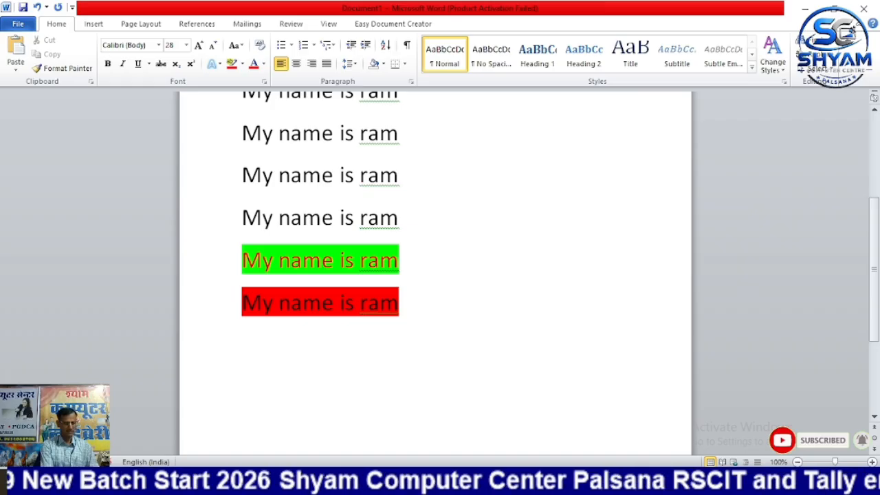
pyautogui.write('Rakesh')
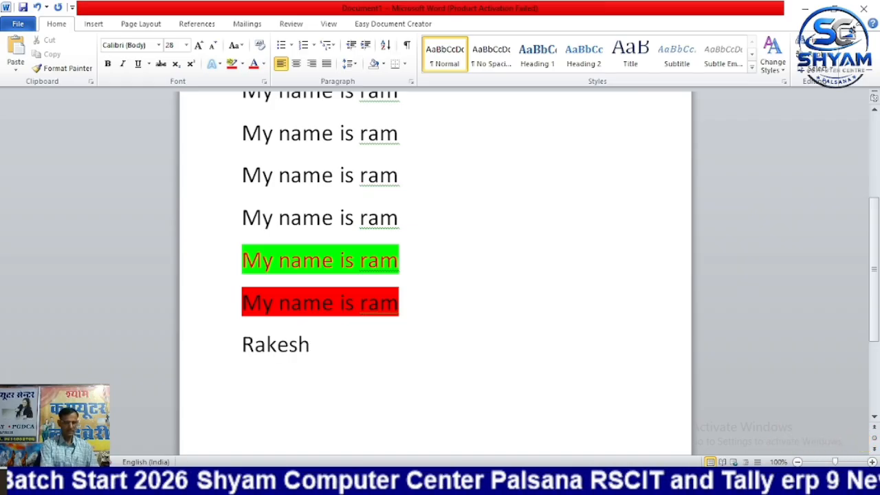
pyautogui.press('Return')
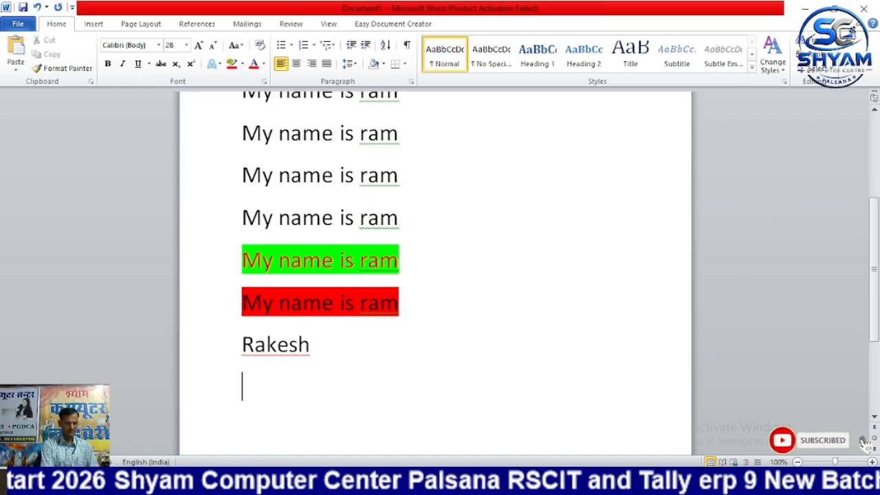
pyautogui.write('Mukesh')
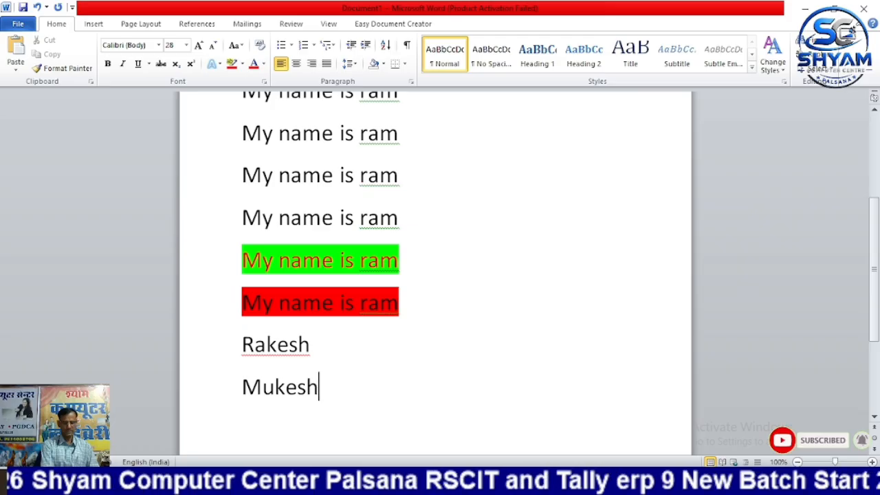
pyautogui.press('Return')
pyautogui.write('Mahesh')
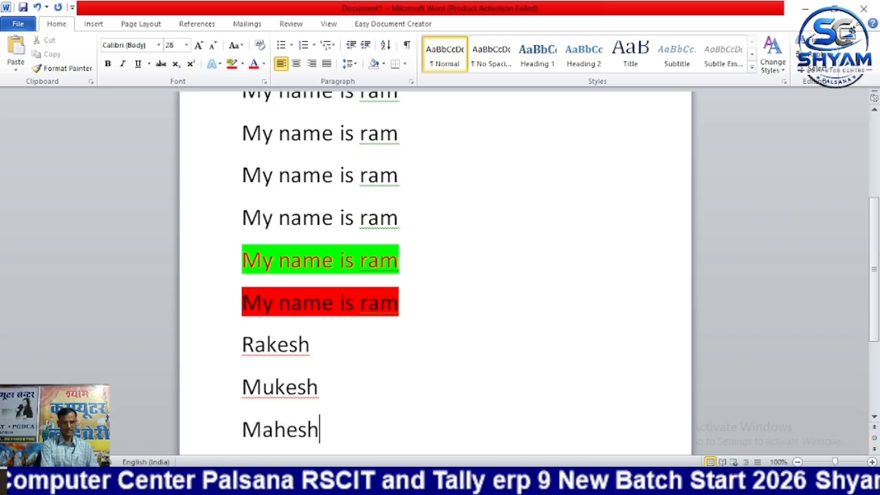
pyautogui.press('Return')
pyautogui.write('A')
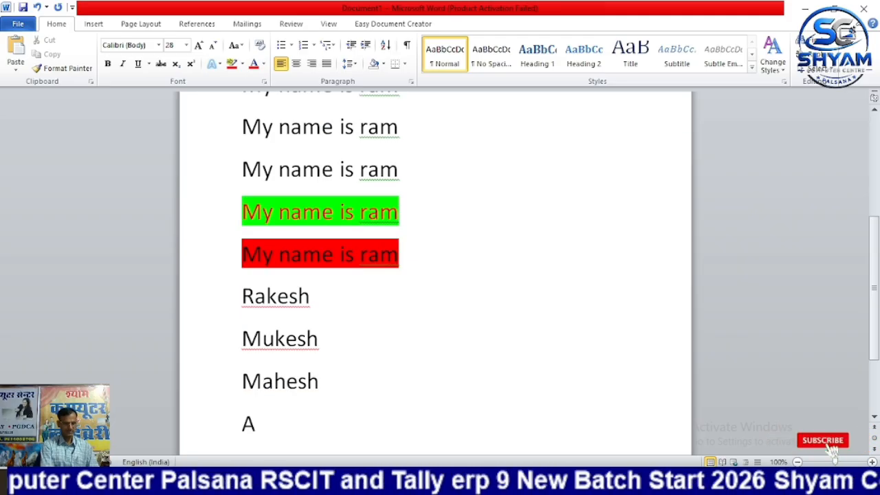
pyautogui.write('shok')
pyautogui.press('Return')
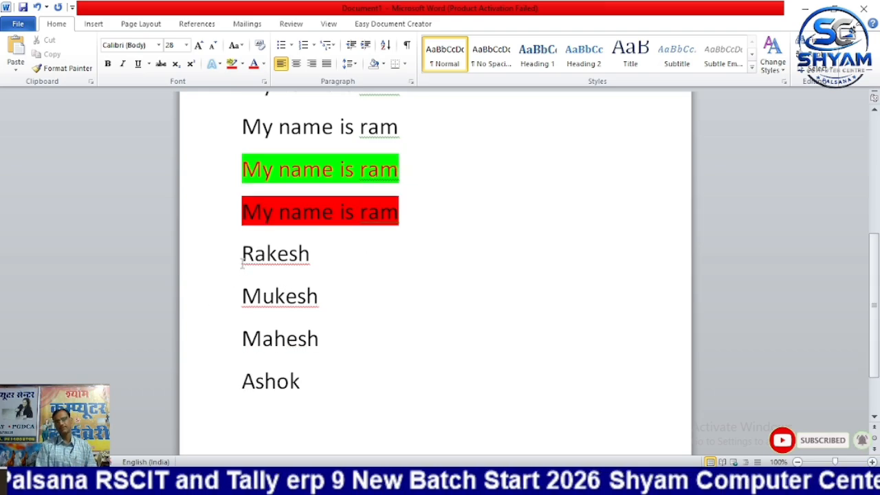
# Step: Sort the four names in the list as text by paragraphs in ascending order
pyautogui.moveTo(241, 251); pyautogui.dragTo(306, 378)
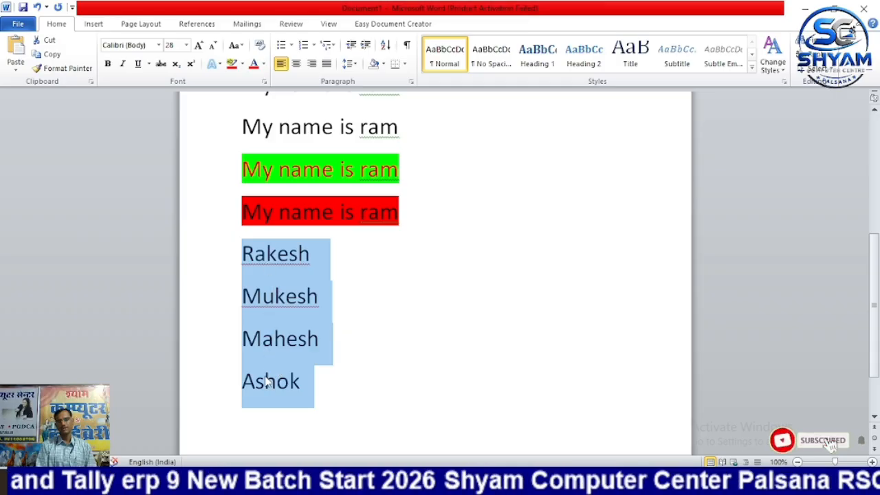
pyautogui.click(386, 47)
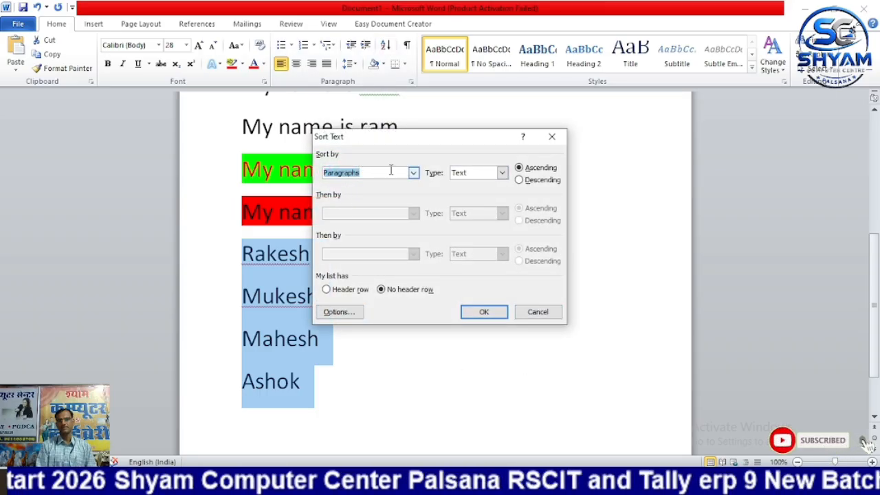
pyautogui.click(484, 313)
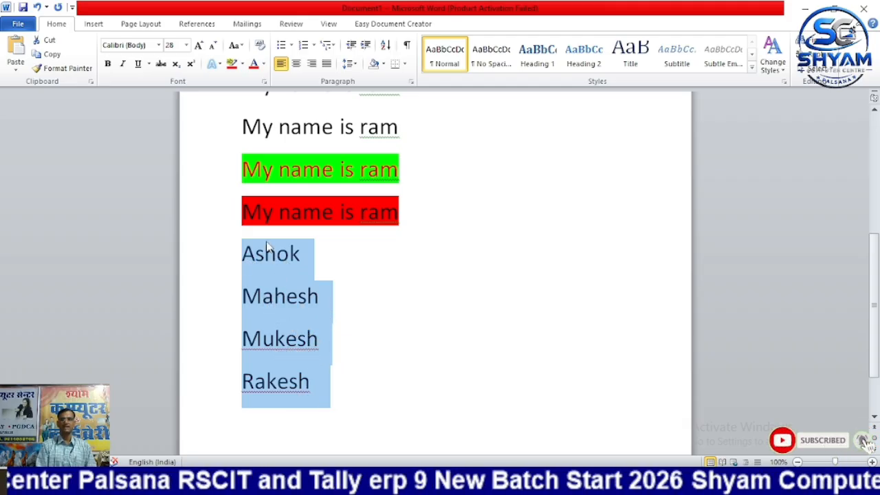
pyautogui.click(466, 246)
# Step: Show the paragraph marks and other formatting symbols in the document and hide them again
pyautogui.scroll(7, 419, 154)
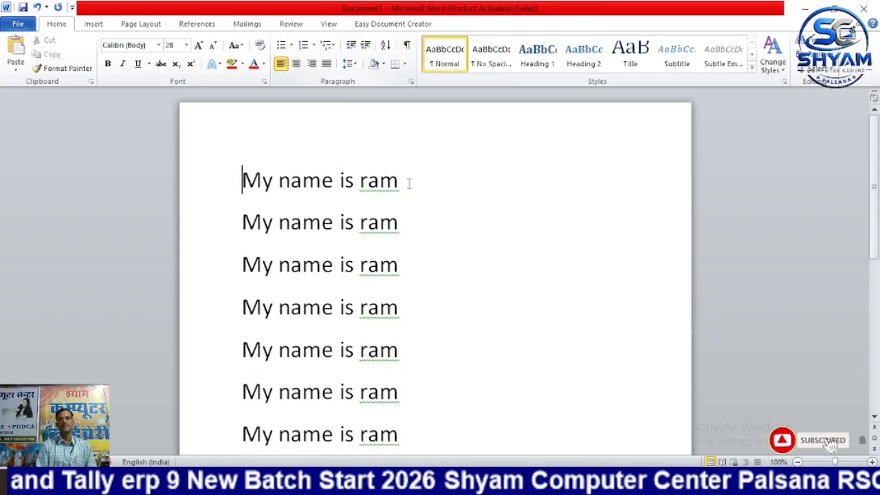
pyautogui.click(406, 44)
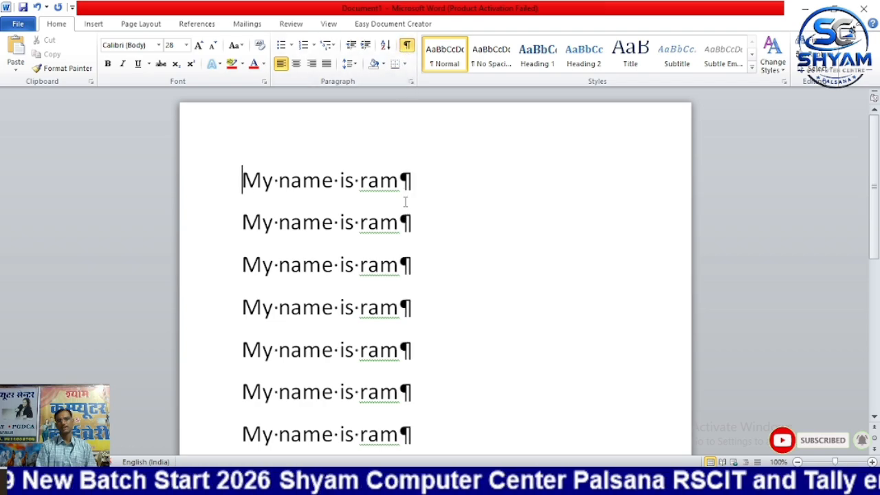
pyautogui.click(406, 45)
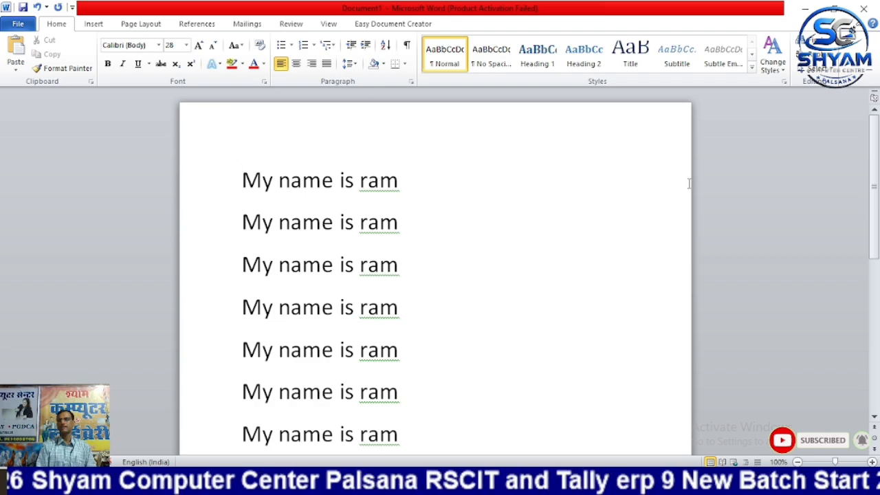
# Step: Insert a one-word name on its own line above the first sentence and centre it
pyautogui.press('Return')
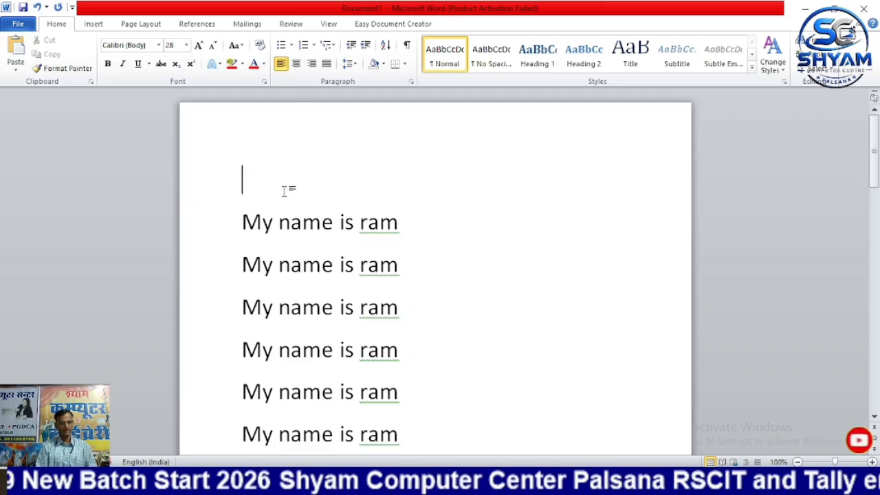
pyautogui.write('Ram')
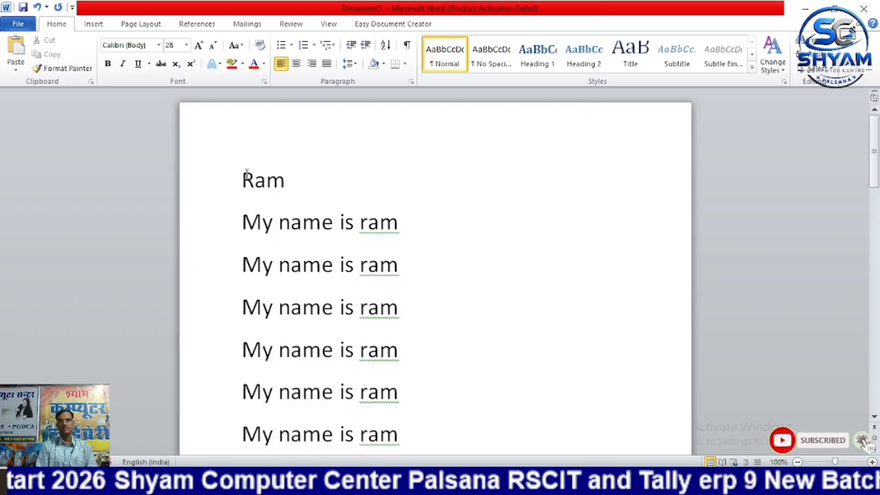
pyautogui.click(297, 66)
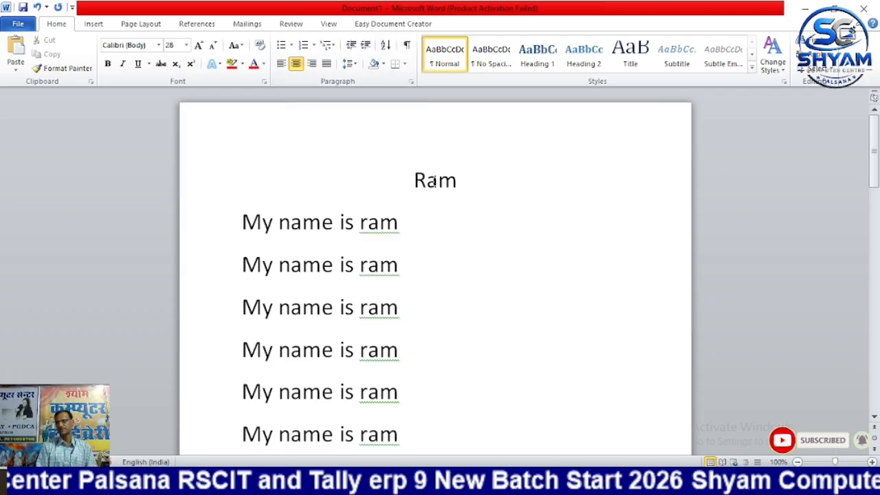
# Step: Try right and justified alignment on the one-word first line and delete that line
pyautogui.click(313, 65)
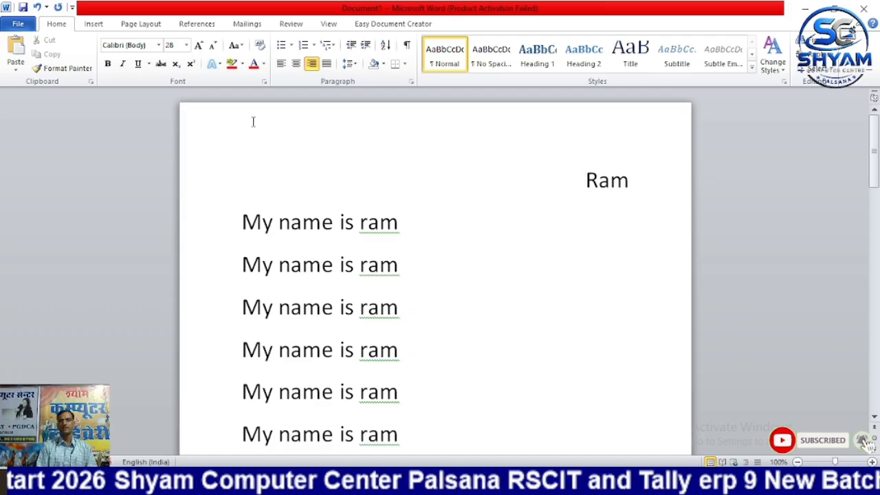
pyautogui.click(327, 63)
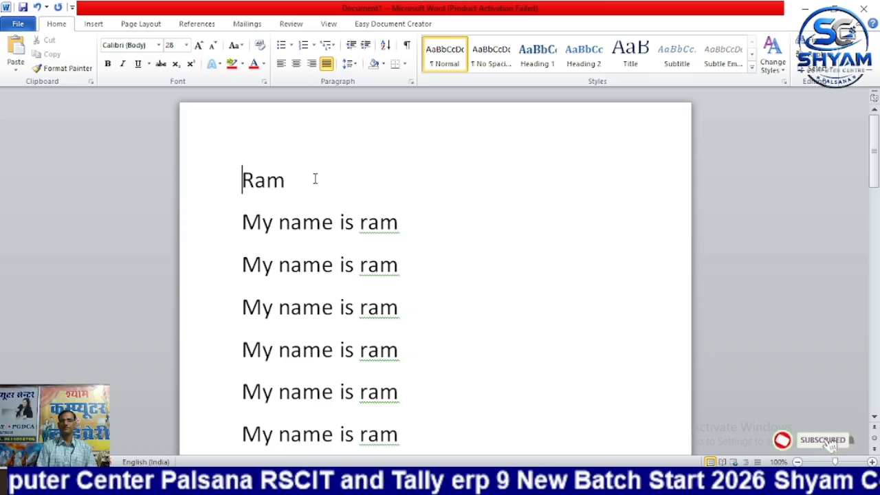
pyautogui.click(195, 186)
pyautogui.press('Delete')
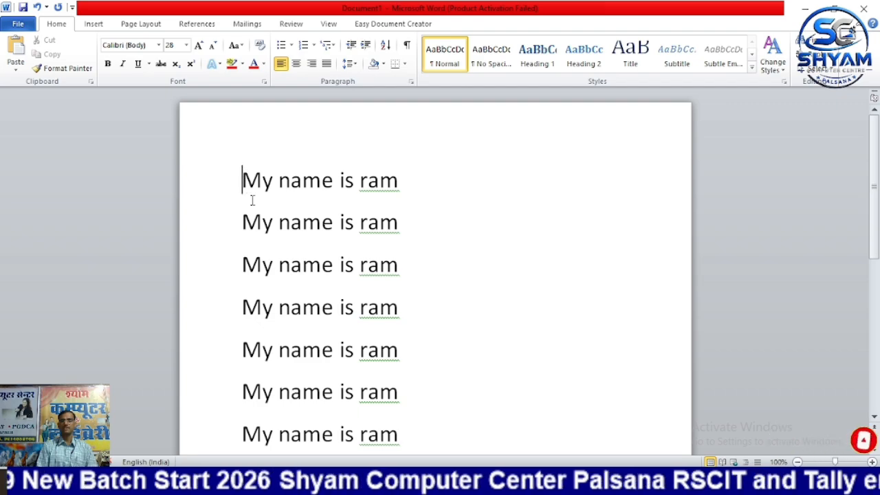
# Step: Set the line spacing of the first seven sentences to 1.0 and remove the space after their paragraphs
pyautogui.moveTo(251, 198); pyautogui.dragTo(394, 381)
pyautogui.moveTo(422, 420); pyautogui.dragTo(418, 433)
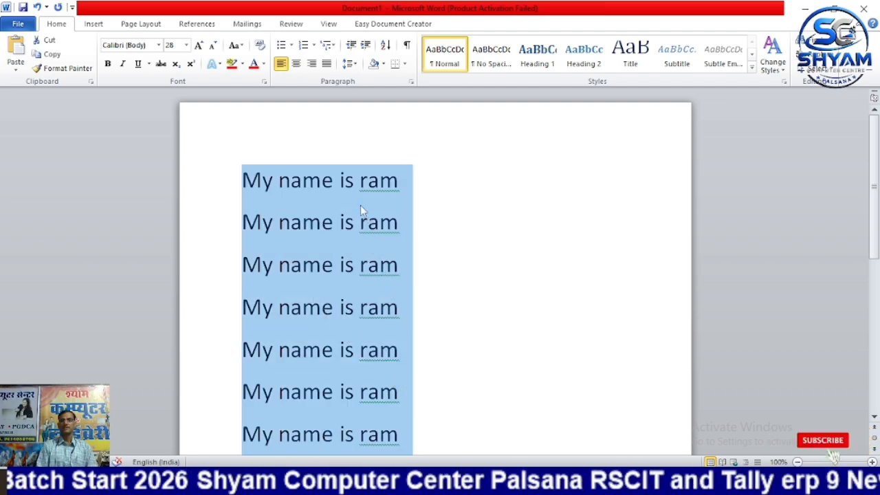
pyautogui.click(355, 64)
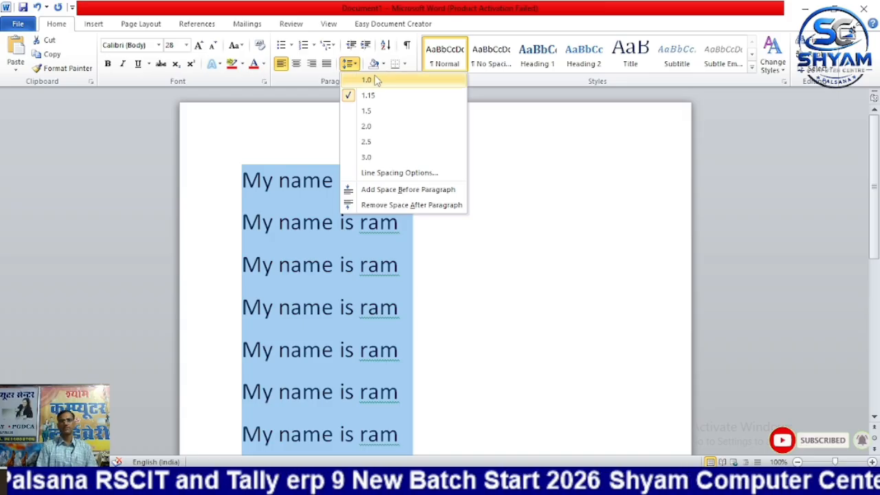
pyautogui.click(373, 81)
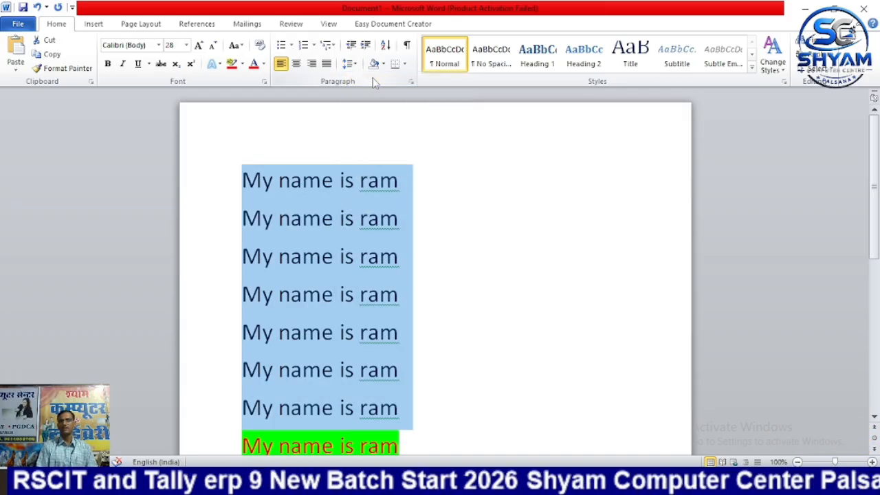
pyautogui.click(351, 64)
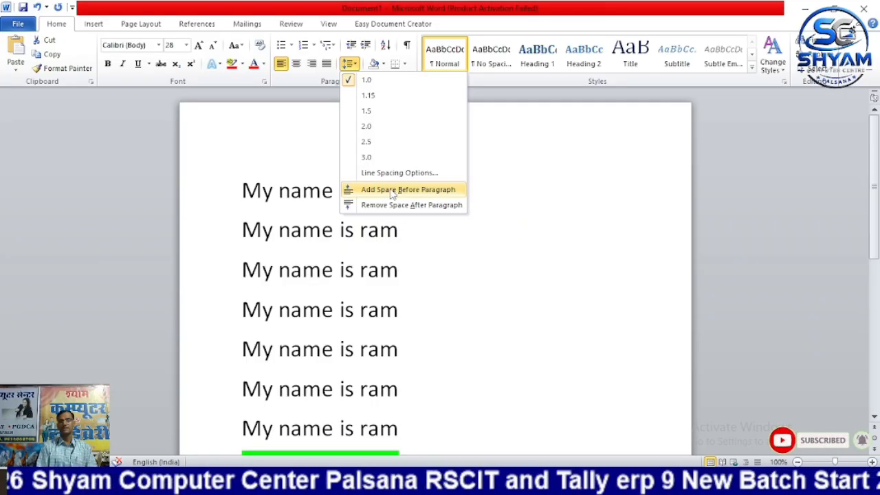
pyautogui.click(390, 205)
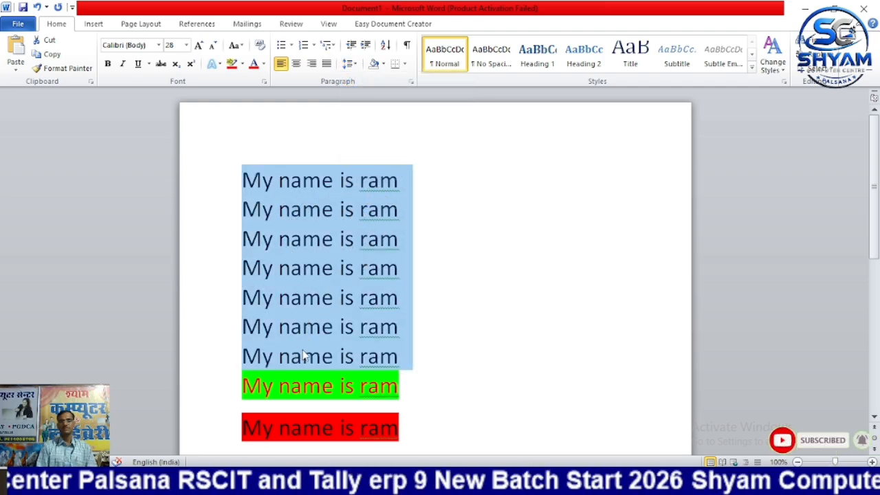
pyautogui.click(467, 302)
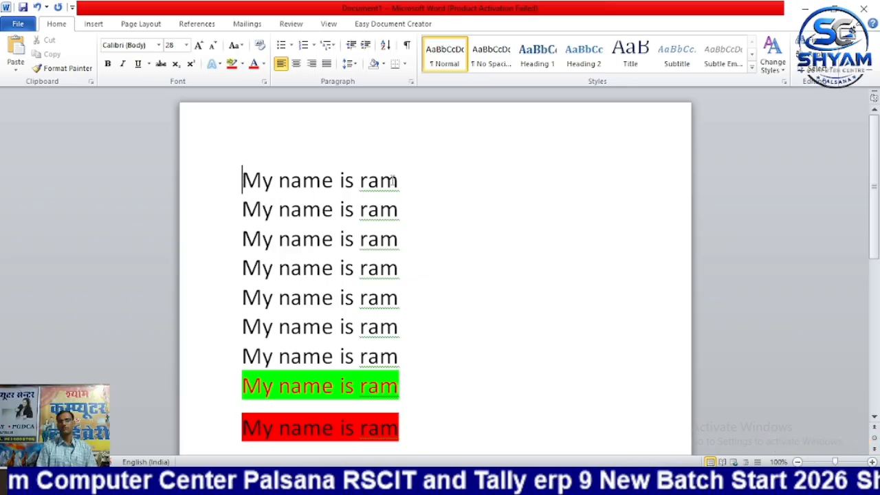
# Step: Apply red paragraph shading to the first sentence and reset it to No Color
pyautogui.click(383, 64)
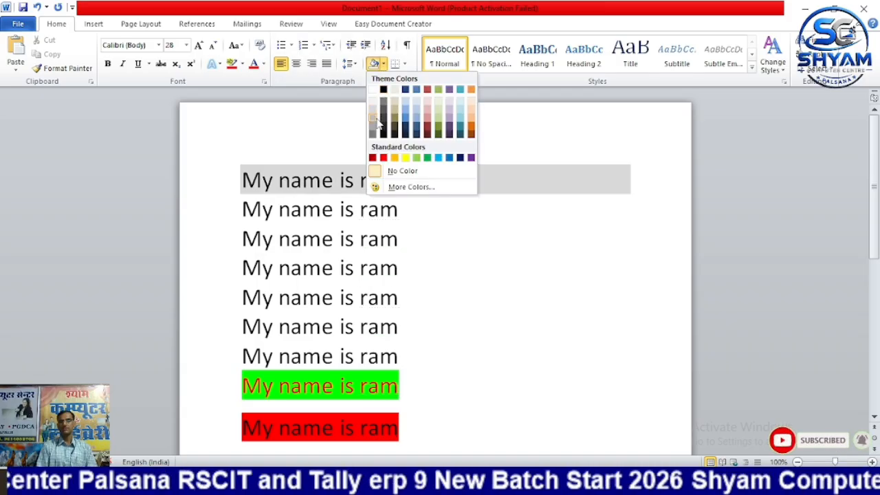
pyautogui.click(383, 157)
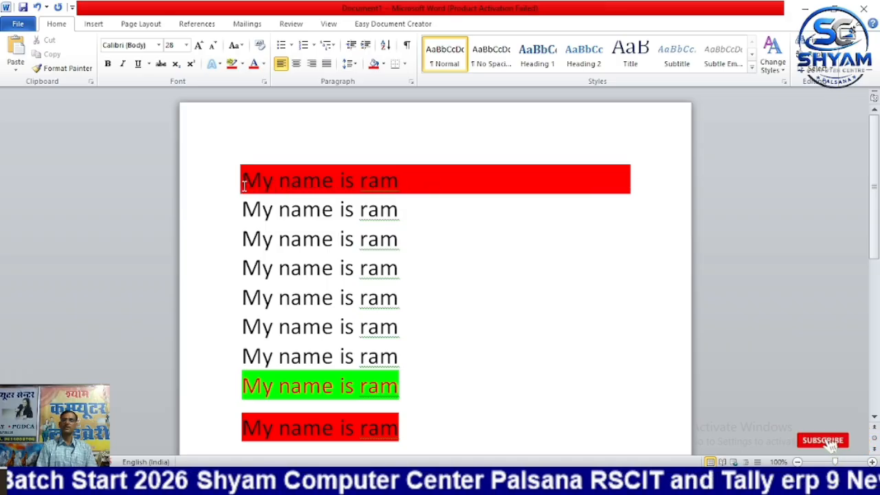
pyautogui.click(385, 66)
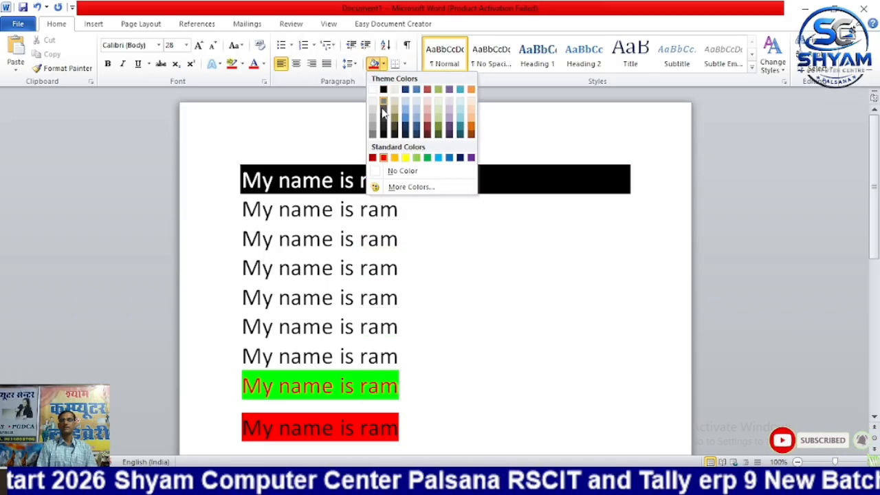
pyautogui.click(393, 172)
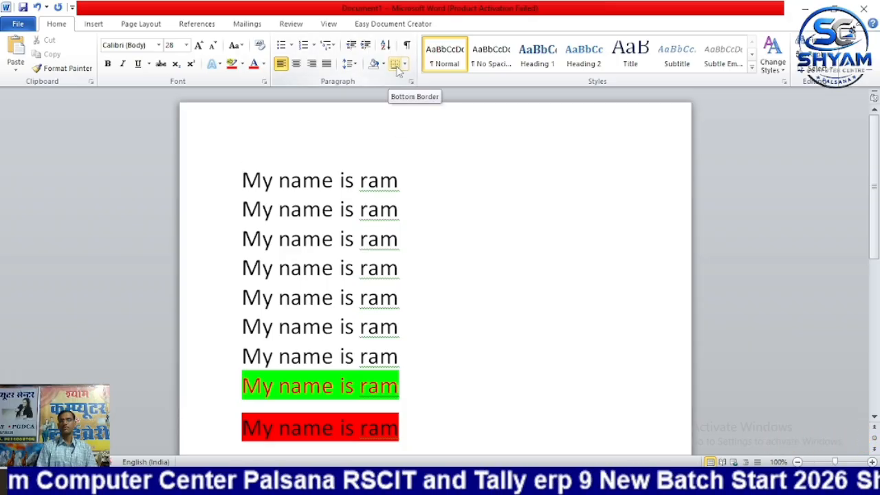
# Step: Apply All Borders to the first seven sentences and remove them again with No Border
pyautogui.moveTo(242, 180); pyautogui.dragTo(402, 356)
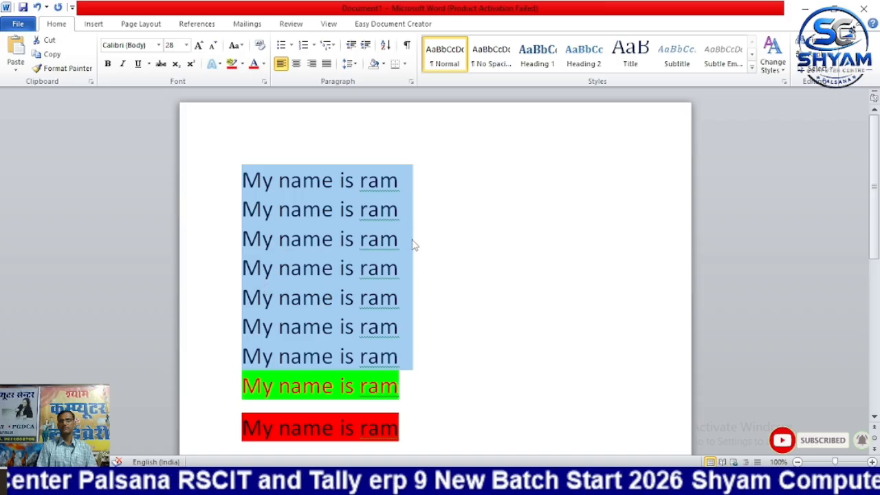
pyautogui.click(405, 64)
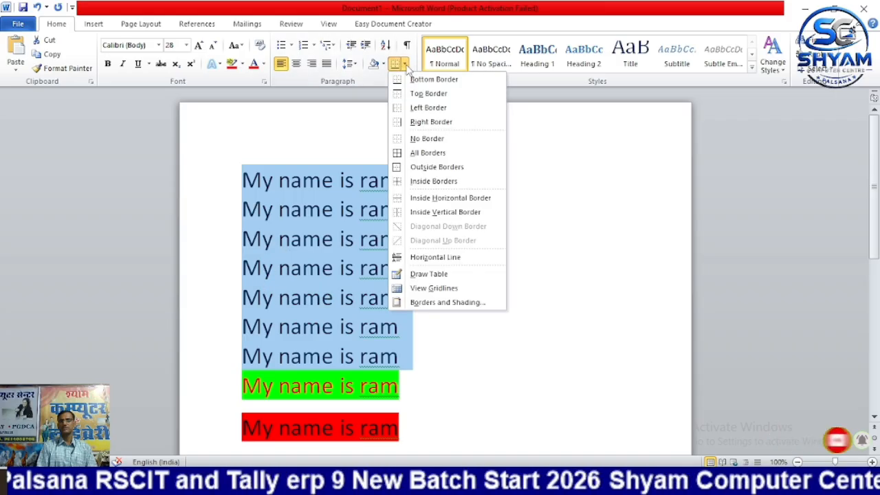
pyautogui.click(426, 153)
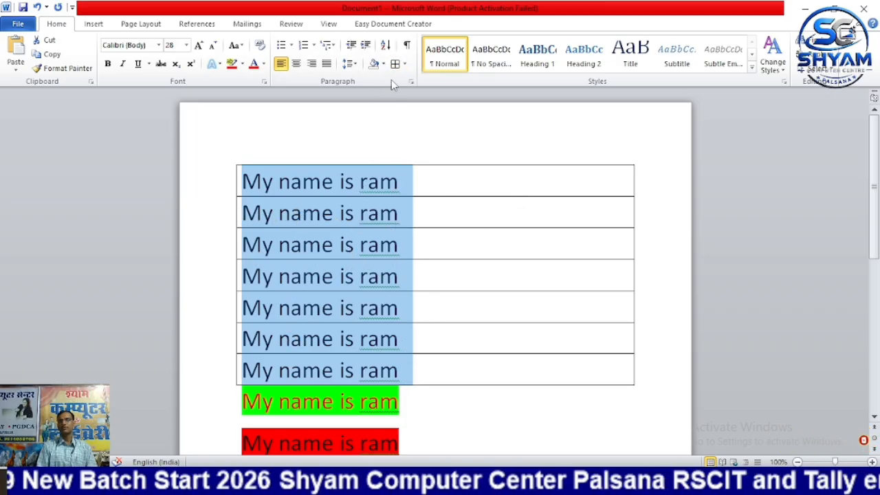
pyautogui.click(405, 64)
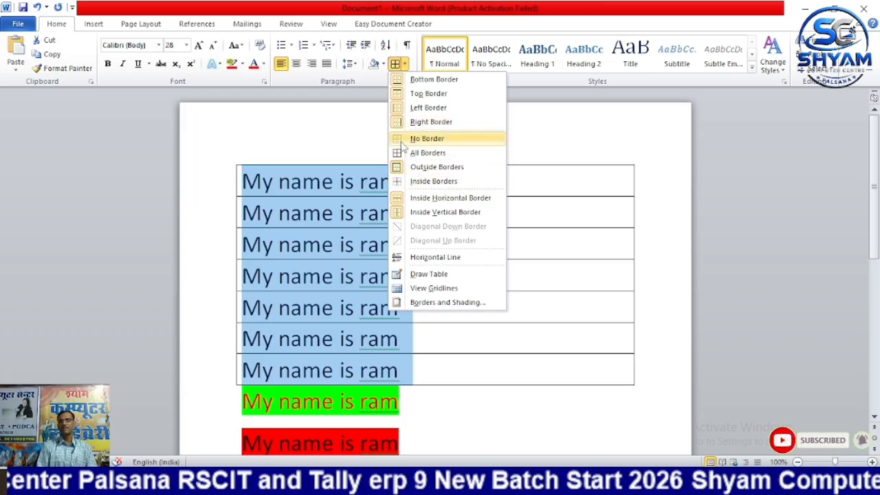
pyautogui.click(427, 140)
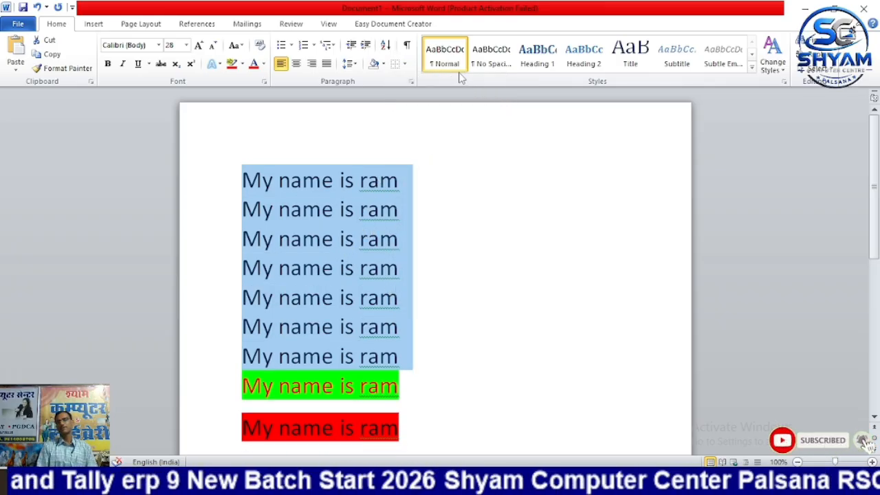
# Step: Browse the Quick Styles gallery and the style sets, preview other theme fonts, and choose the Office theme fonts
pyautogui.click(752, 68)
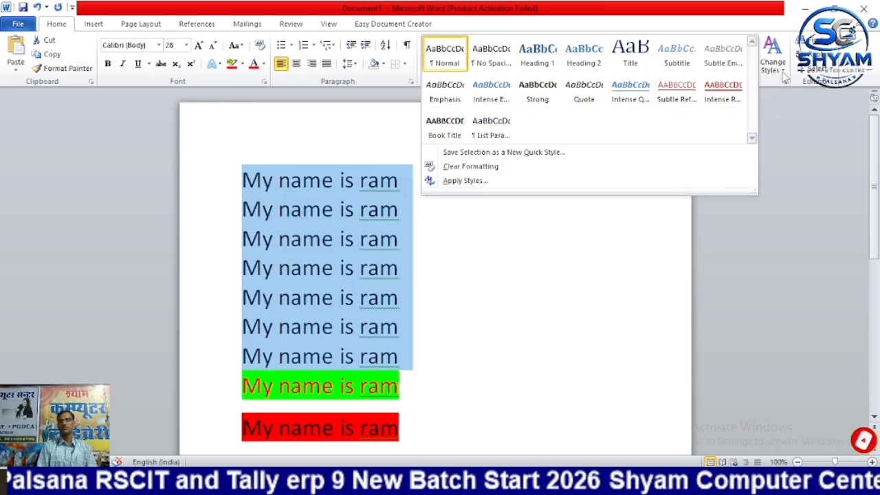
pyautogui.click(783, 71)
pyautogui.moveTo(787, 84)
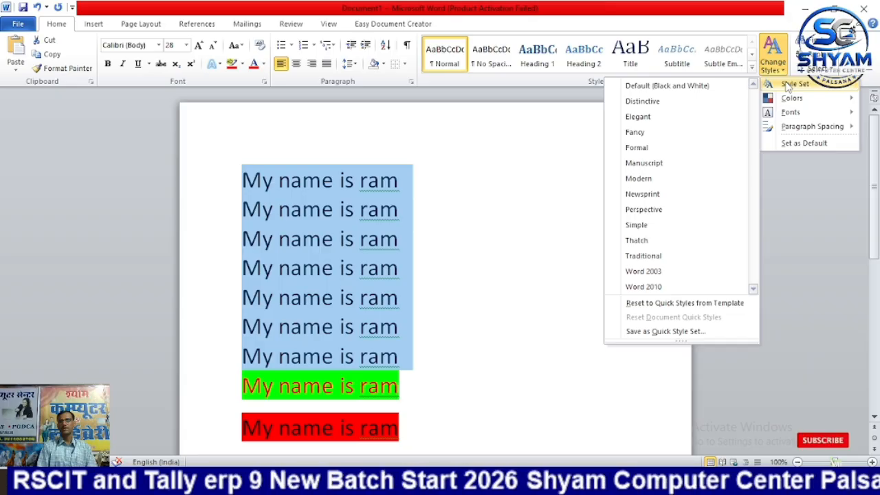
pyautogui.moveTo(789, 99)
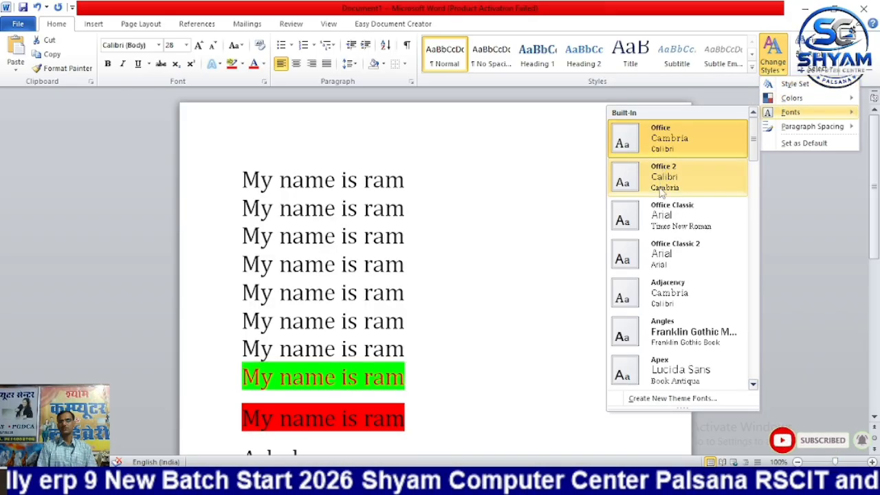
pyautogui.click(662, 141)
pyautogui.click(547, 148)
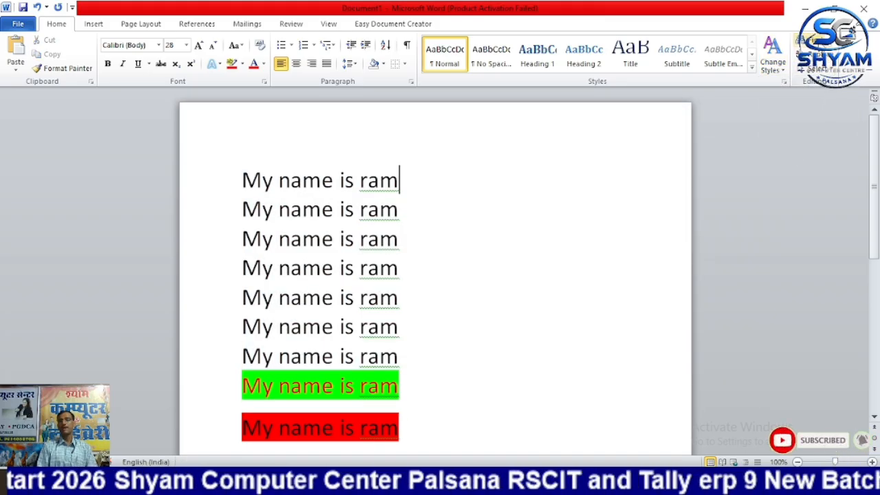
# Step: Delete the green and red highlighted sentences and all the names below them, leaving the seven plain sentences
pyautogui.scroll(-3, 230, 377)
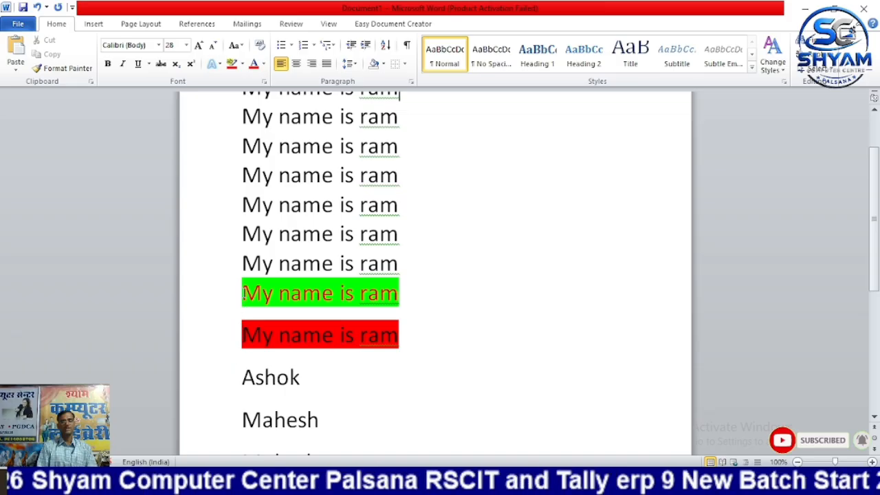
pyautogui.moveTo(242, 293); pyautogui.dragTo(380, 457)
pyautogui.press('Delete')
pyautogui.scroll(5, 353, 324)
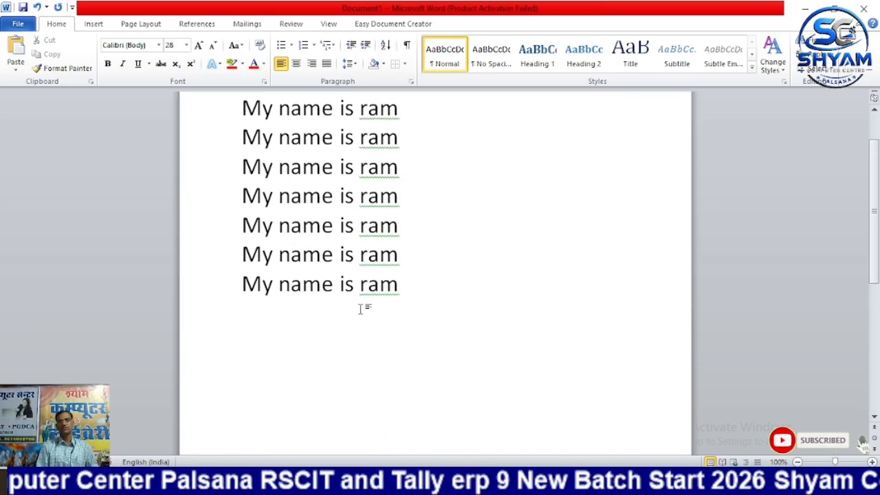
pyautogui.scroll(2, 360, 309)
# Step: Copy the seven sentences and paste them repeatedly until the text fills several pages
pyautogui.moveTo(370, 353); pyautogui.dragTo(209, 183)
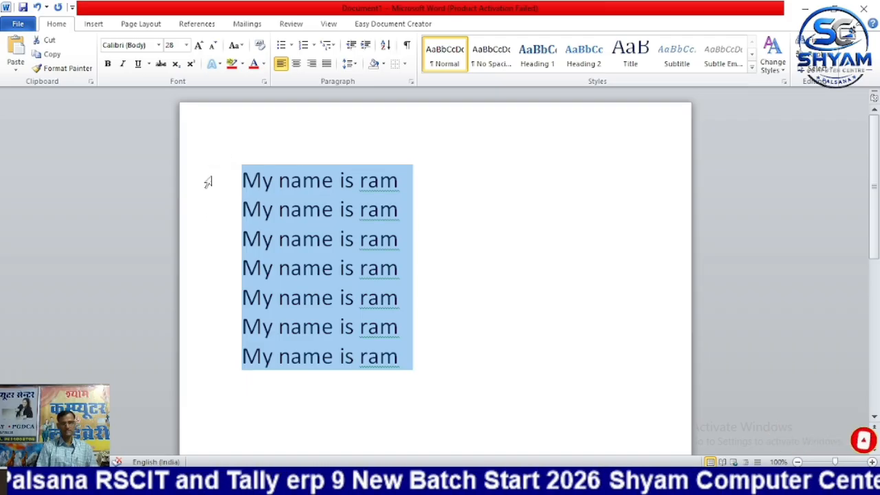
pyautogui.write('My name is ram My name is ram My name is ram My name is ram My name is ram My name is ram My name is ram My name is ram')
pyautogui.hotkey('ctrl', 'v')
pyautogui.hotkey('ctrl', 'v')
pyautogui.hotkey('ctrl', 'v')
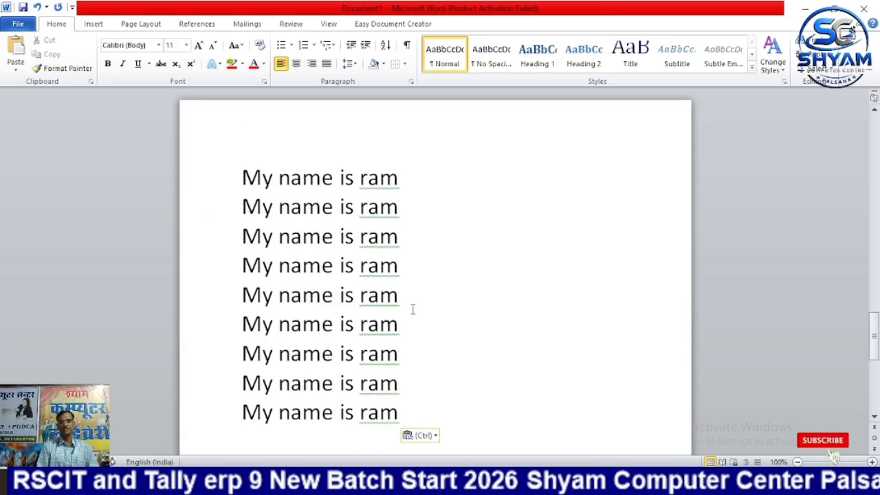
# Step: Change the word "is" to "He" in the third sentence of the last page
pyautogui.scroll(15, 351, 296)
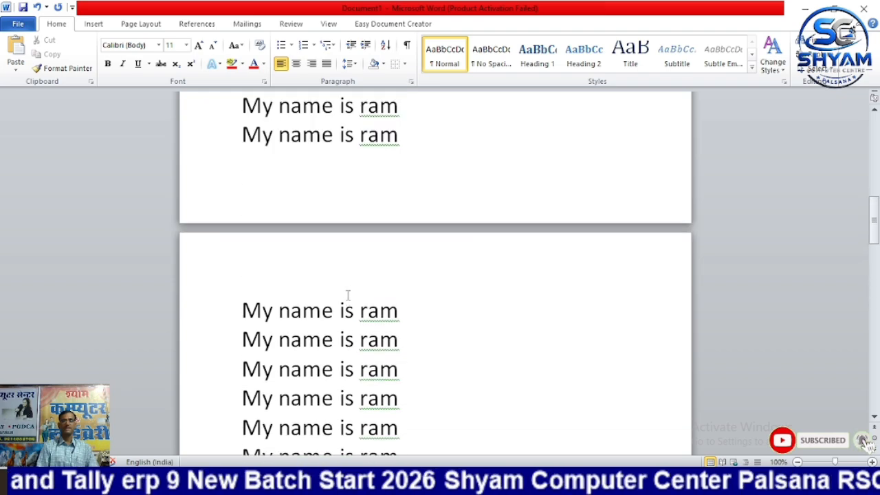
pyautogui.scroll(-15, 348, 296)
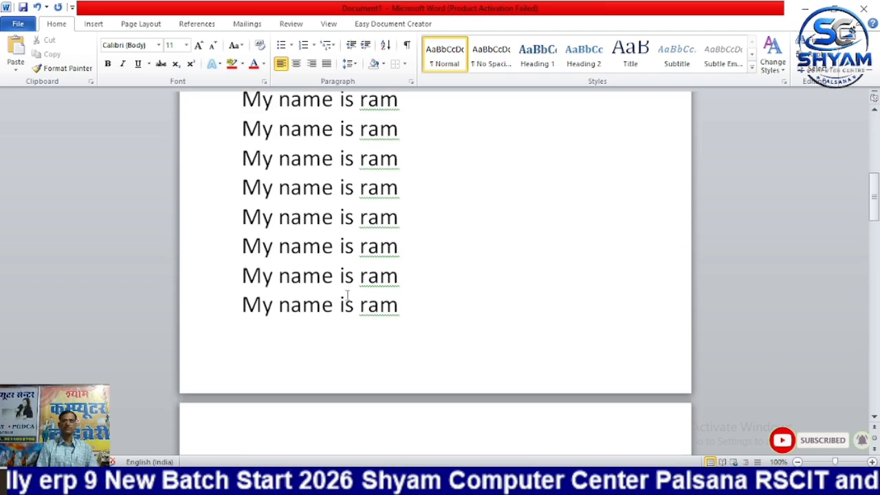
pyautogui.scroll(-6, 348, 299)
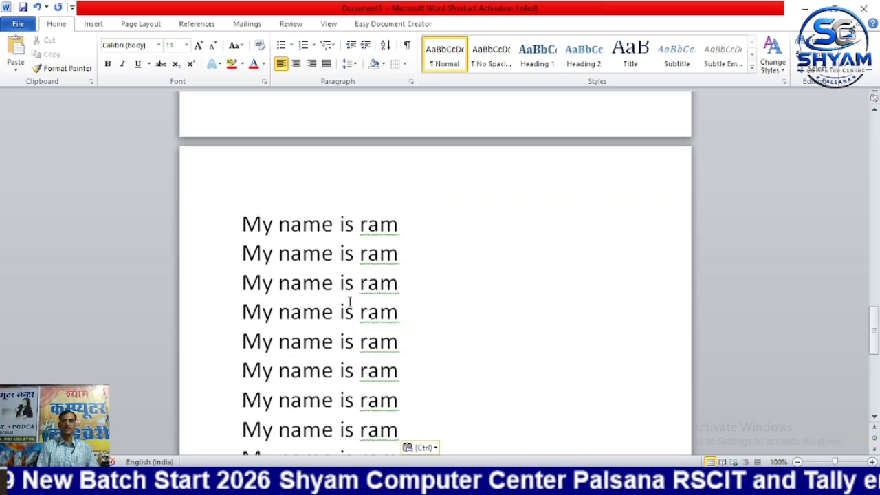
pyautogui.click(354, 284)
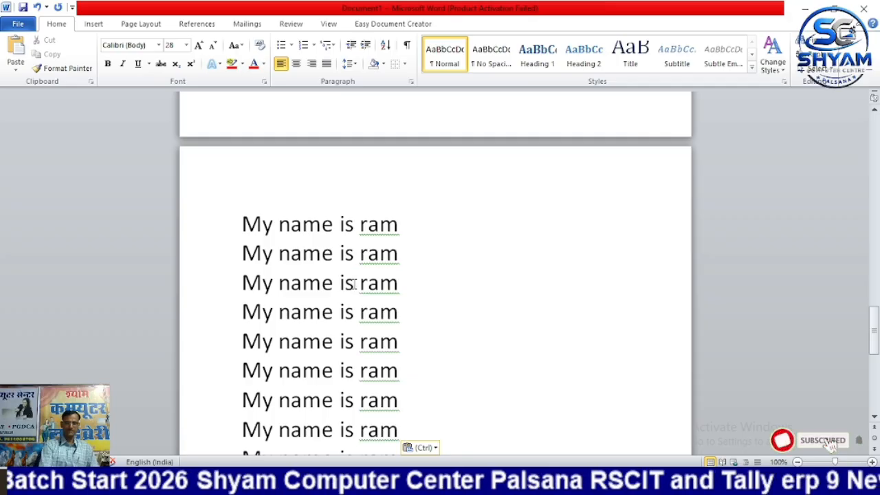
pyautogui.press('BackSpace')
pyautogui.press('BackSpace')
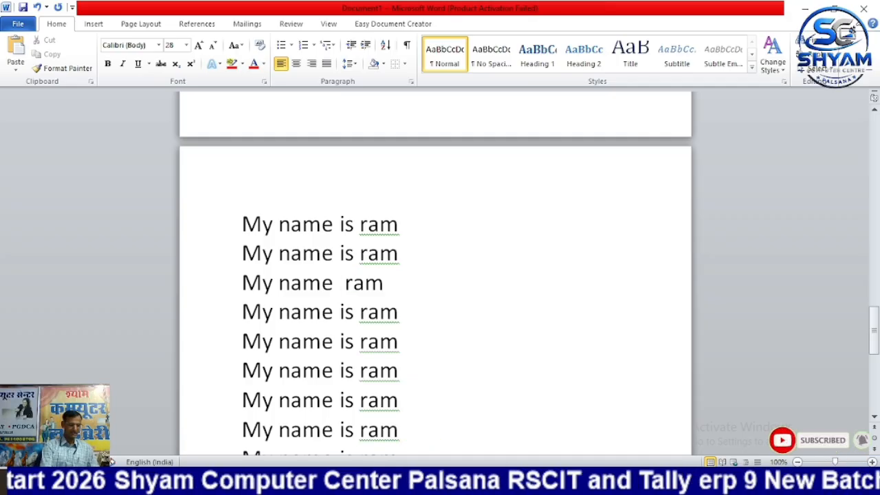
pyautogui.write('He')
pyautogui.click(521, 305)
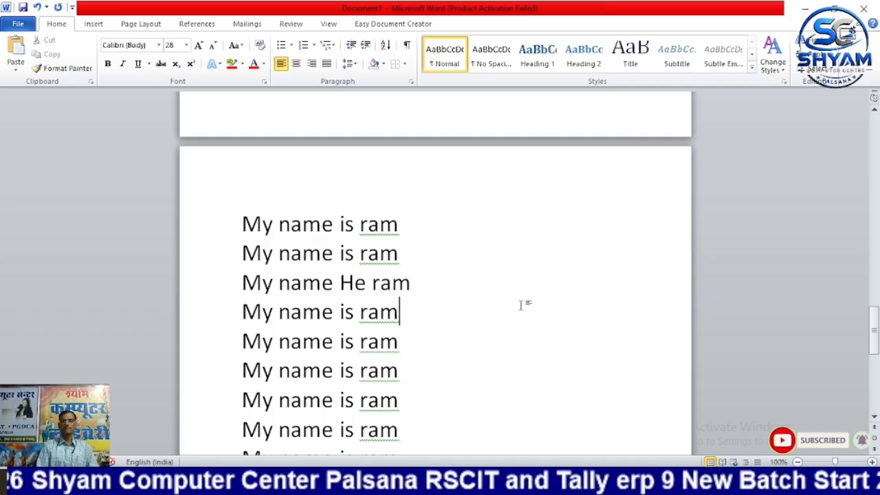
# Step: Return to the start of the document and search for the word "He"
pyautogui.scroll(-5, 521, 305)
pyautogui.scroll(5, 521, 305)
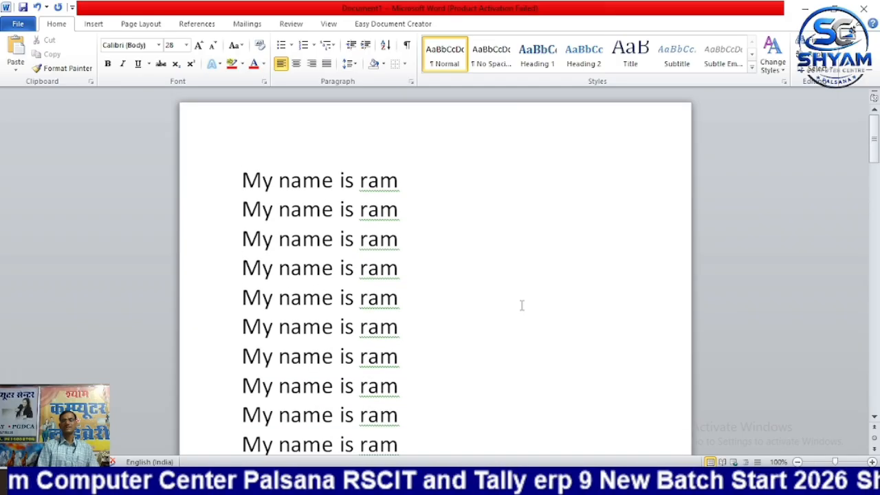
pyautogui.click(236, 180)
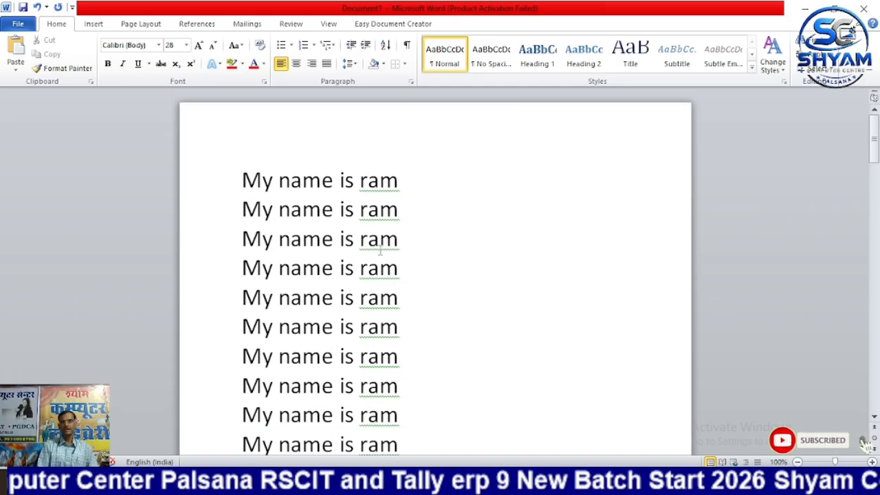
pyautogui.hotkey('ctrl', 'f')
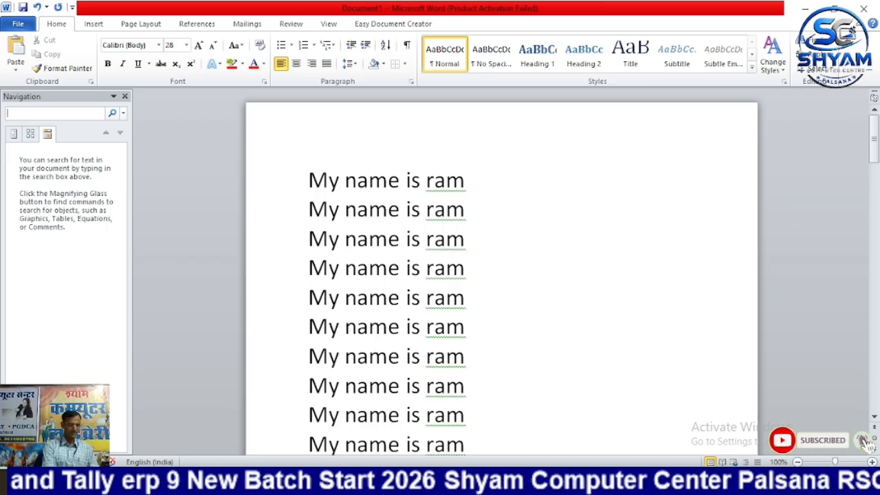
pyautogui.write('He')
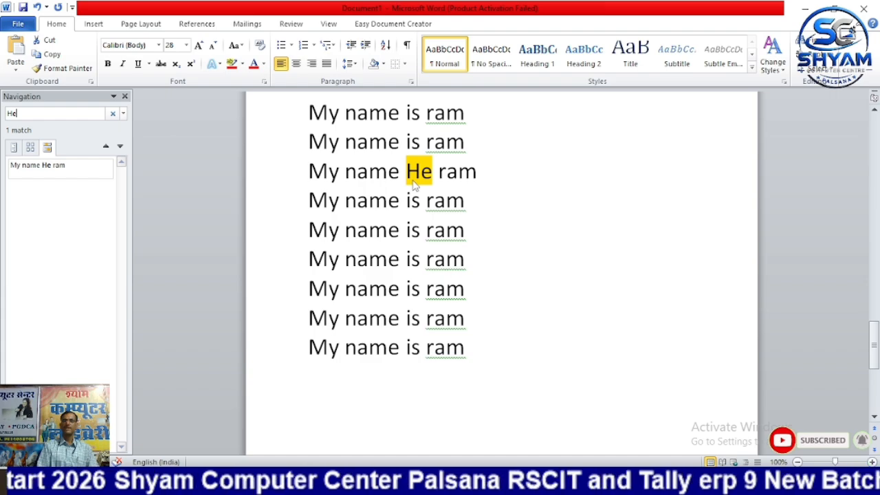
# Step: Change the found word "He" to "is" and close the document search
pyautogui.click(433, 173)
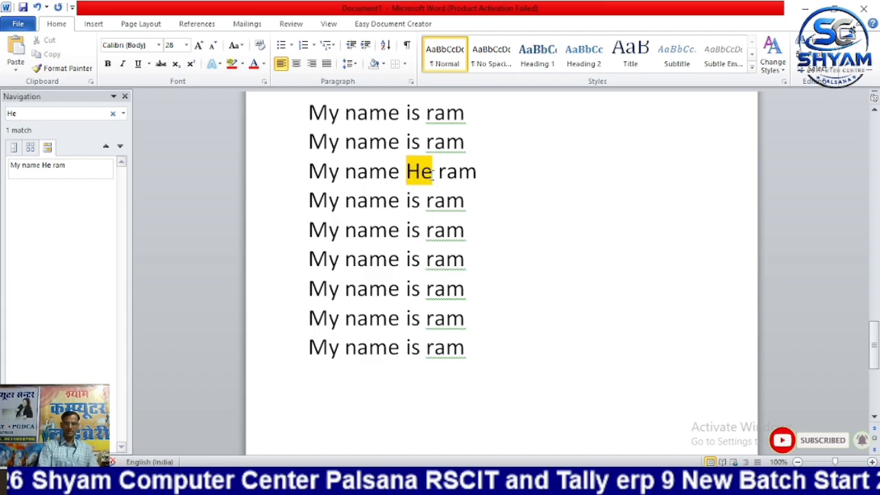
pyautogui.press('BackSpace')
pyautogui.press('BackSpace')
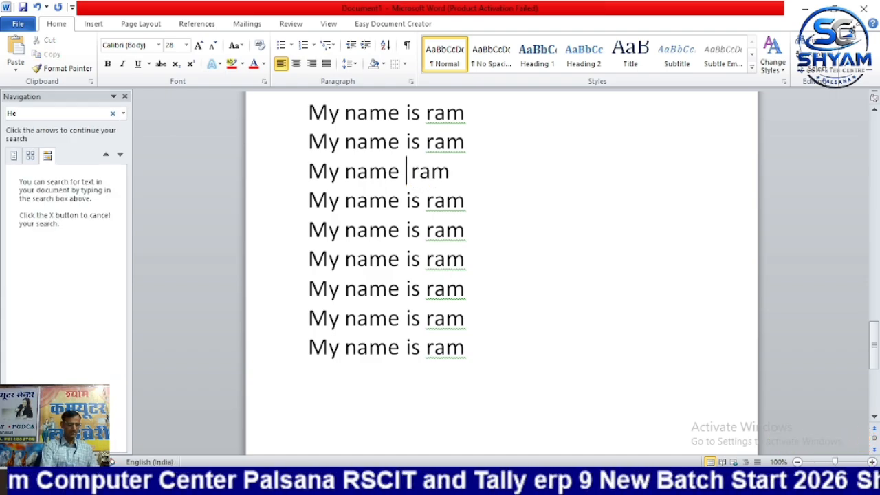
pyautogui.write('is')
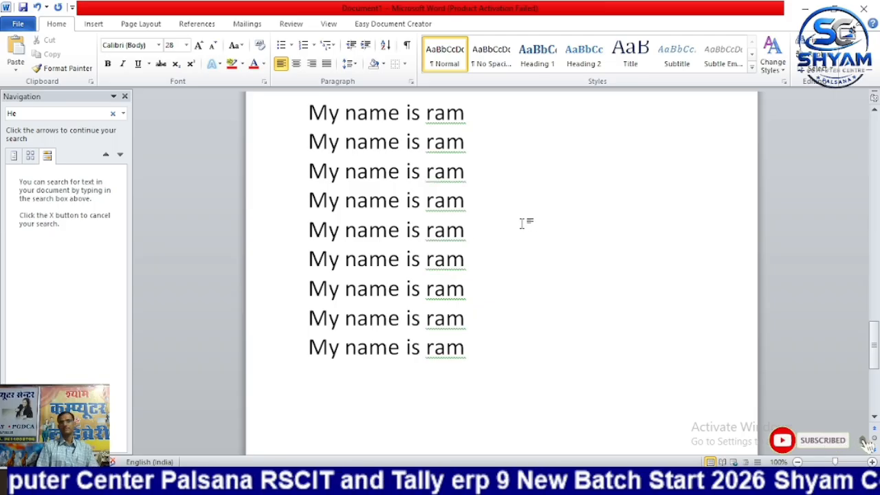
pyautogui.click(521, 223)
pyautogui.click(124, 96)
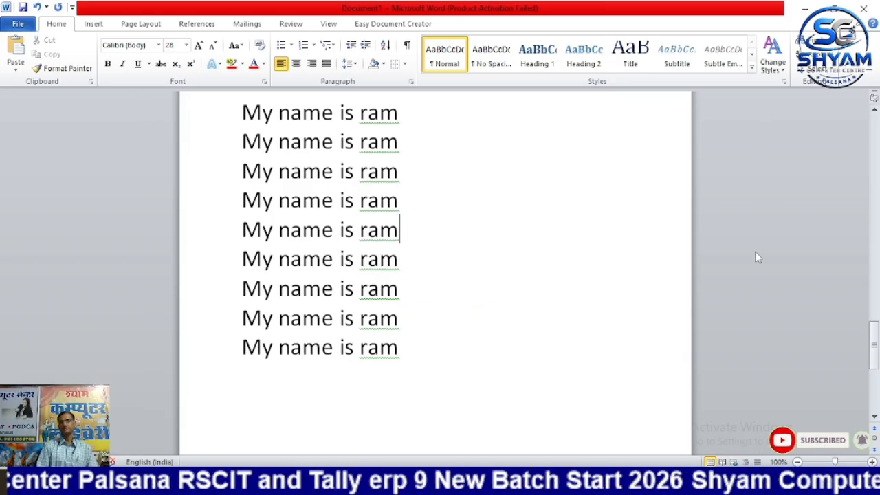
# Step: Set up a find and replace that swaps the name ending each sentence for another first name, and replace the first occurrence
pyautogui.scroll(-5, 464, 200)
pyautogui.scroll(10, 464, 200)
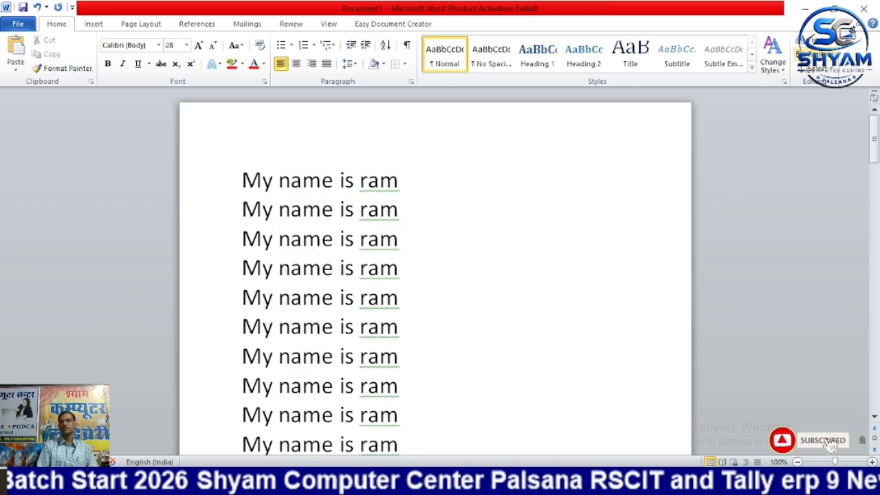
pyautogui.hotkey('ctrl', 'h')
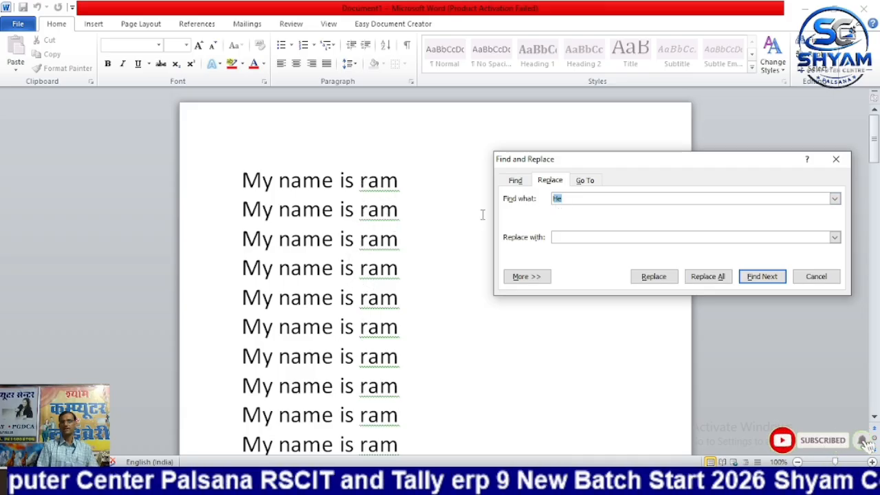
pyautogui.click(596, 238)
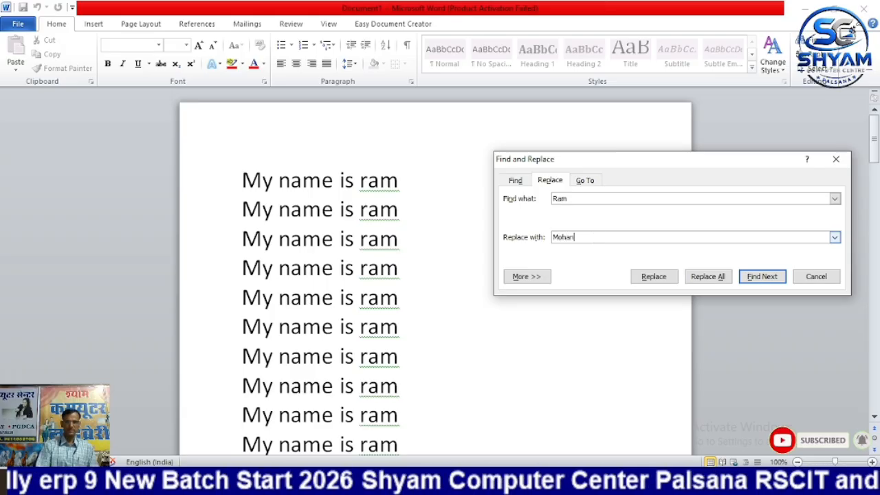
pyautogui.click(241, 178)
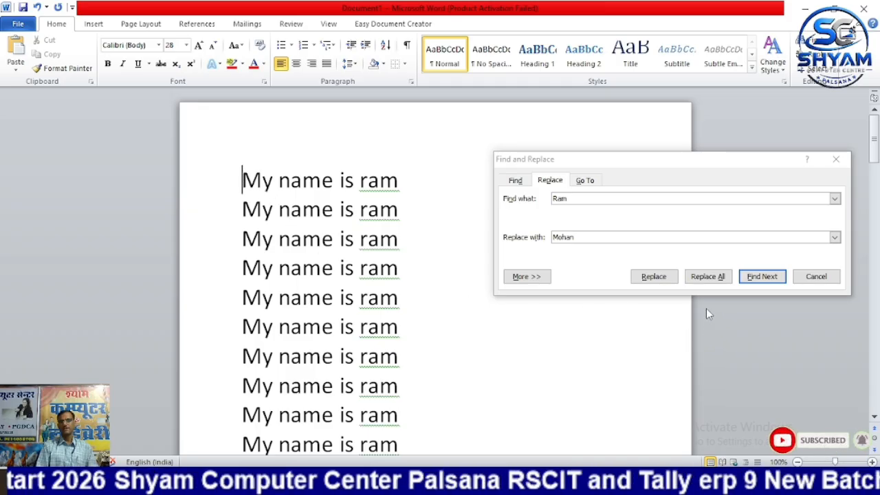
pyautogui.click(759, 278)
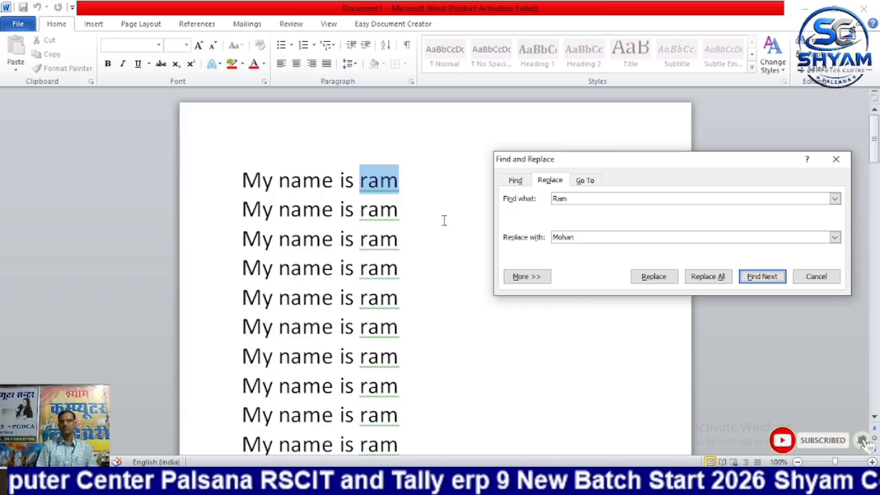
pyautogui.click(654, 278)
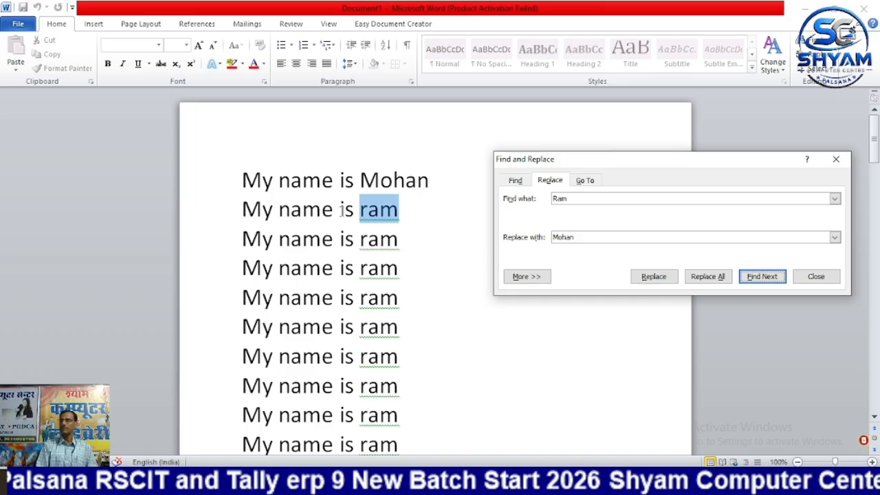
# Step: Replace all remaining occurrences of the name, close Find and Replace, and check the sentences on the following pages
pyautogui.click(700, 279)
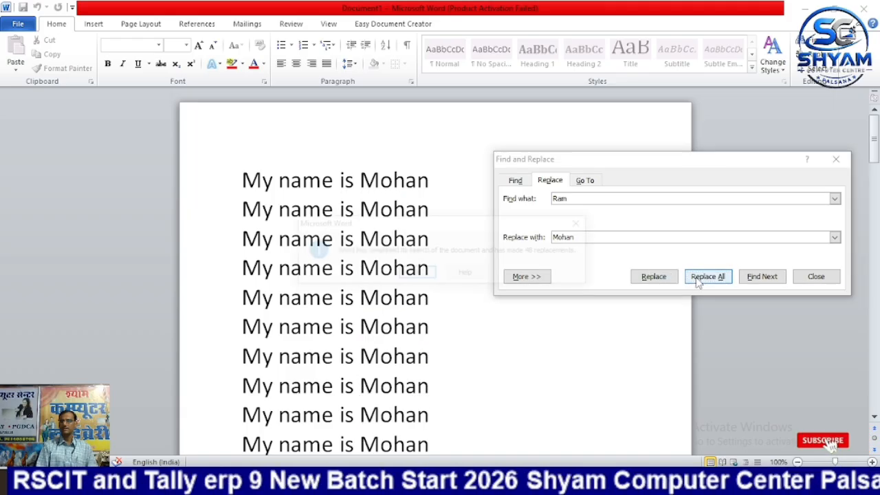
pyautogui.click(417, 274)
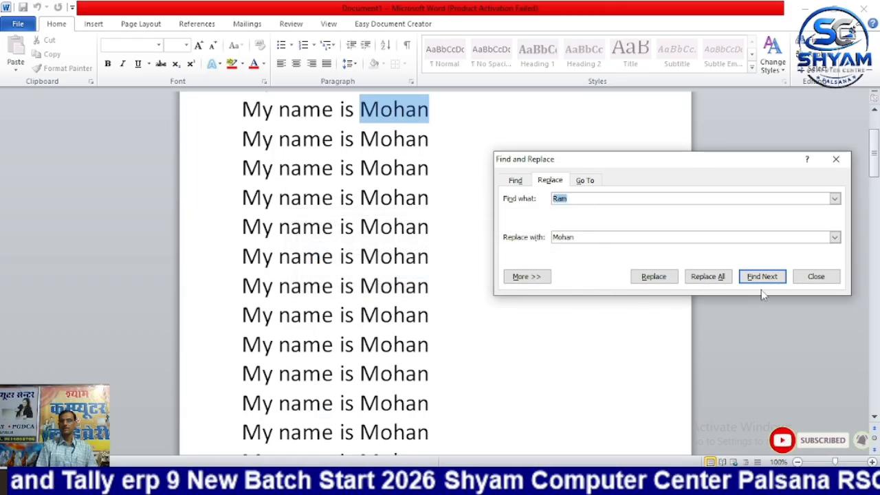
pyautogui.click(816, 276)
pyautogui.click(420, 235)
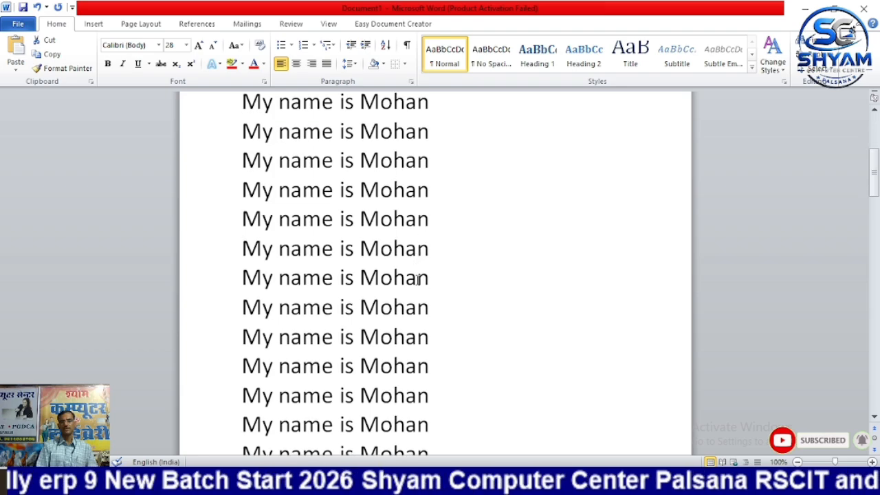
pyautogui.scroll(-10, 418, 279)
pyautogui.scroll(-15, 418, 281)
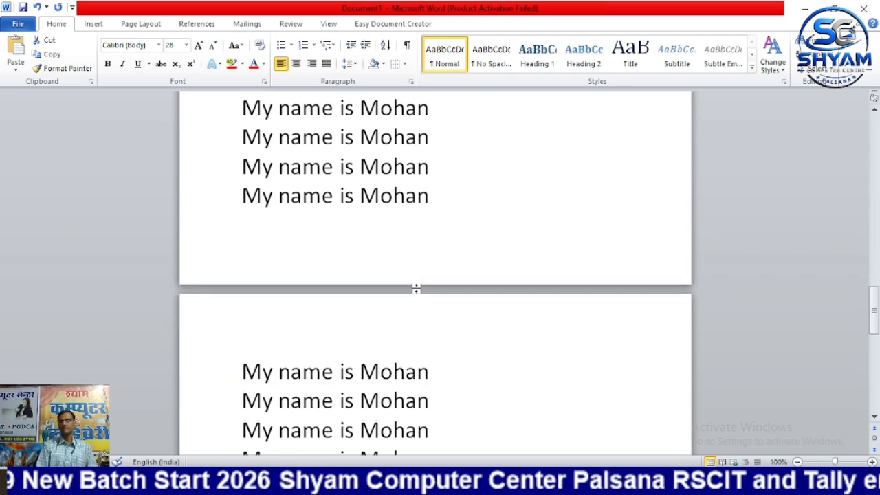